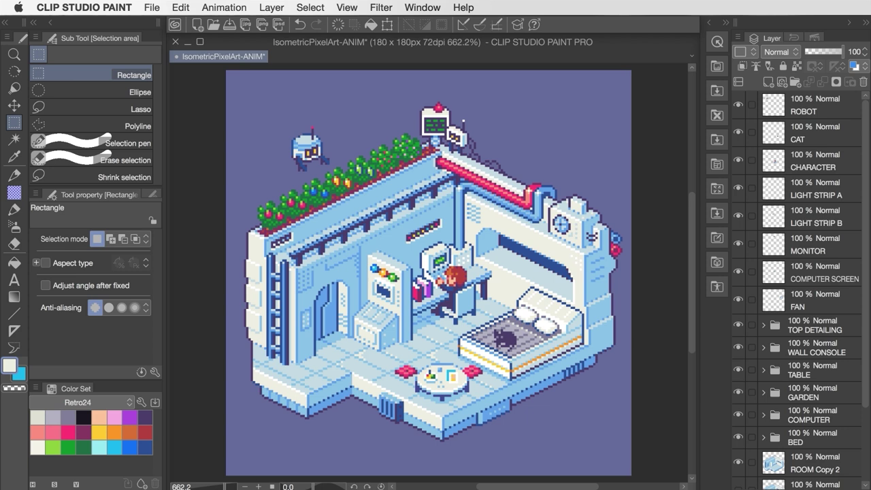
Hide the robot, cat and character layers to preview the room, then show them again.
{"action": "left_click", "coordinate": [739, 106]}
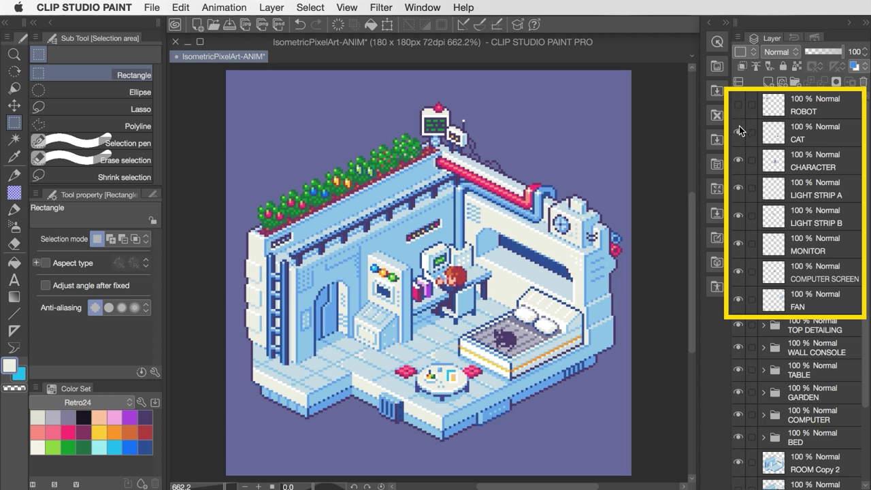
{"action": "left_click", "coordinate": [737, 160]}
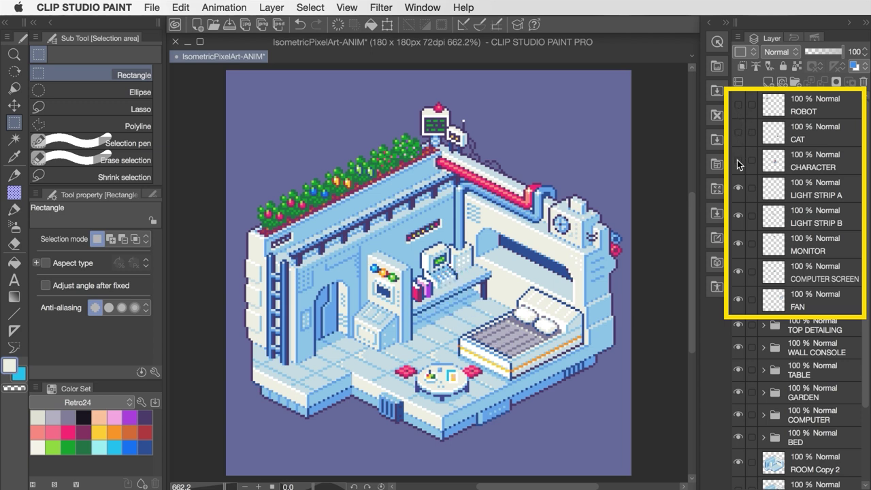
{"action": "left_click", "coordinate": [737, 160]}
{"action": "left_click", "coordinate": [738, 136]}
{"action": "left_click", "coordinate": [736, 107]}
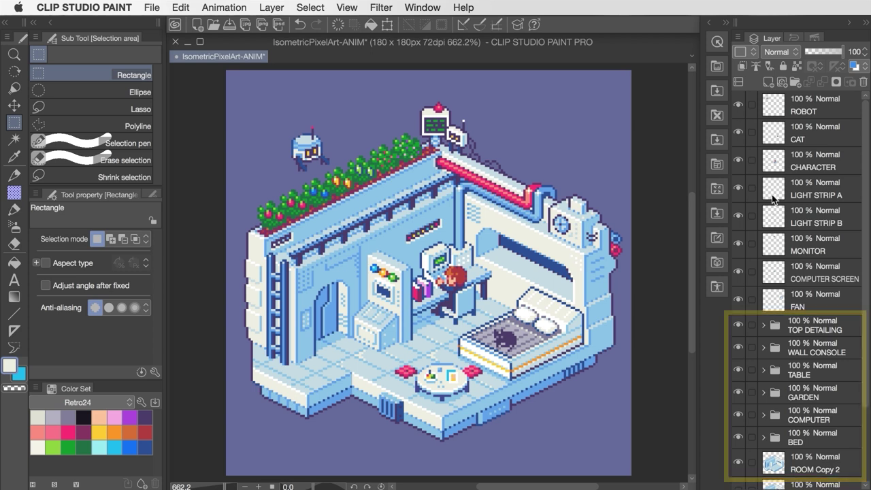
Group TOP DETAILING through Folder 4 into a new folder named ROOM and collapse it.
{"action": "left_click", "coordinate": [809, 325]}
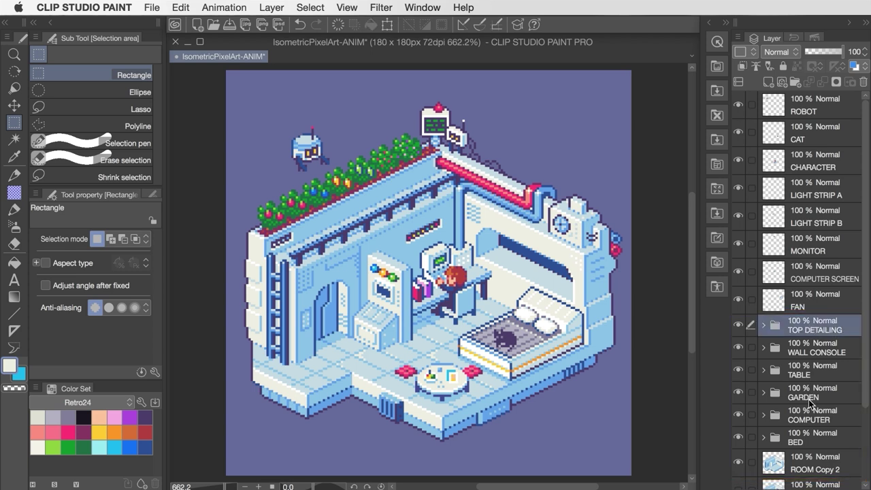
{"action": "scroll", "coordinate": [808, 400], "scroll_direction": "down", "scroll_amount": 3}
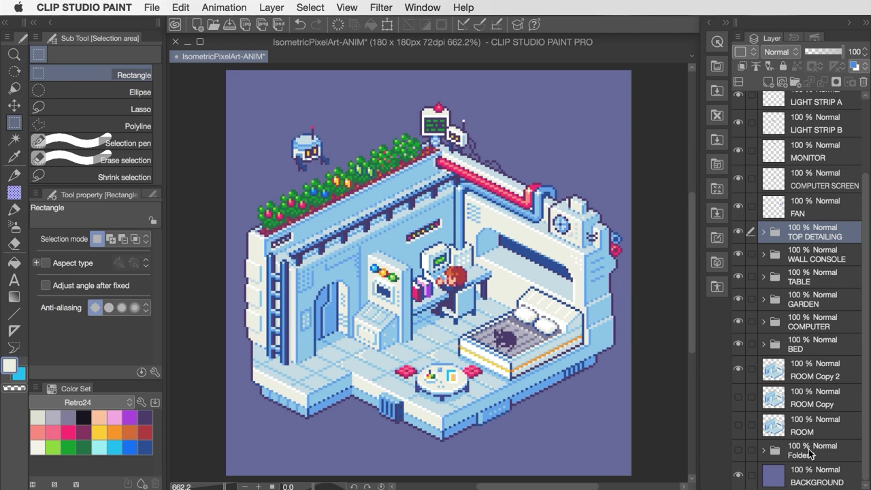
{"action": "left_click", "coordinate": [810, 454], "text": "shift"}
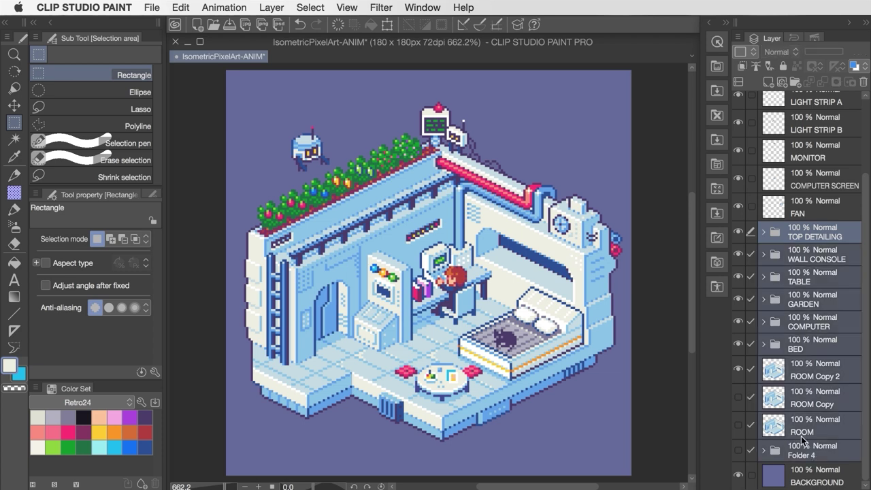
{"action": "left_click", "coordinate": [279, 8]}
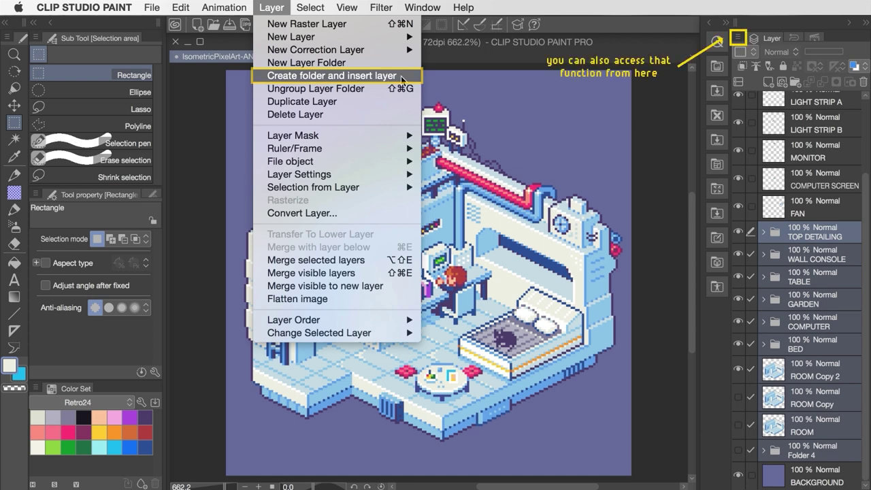
{"action": "left_click", "coordinate": [400, 76]}
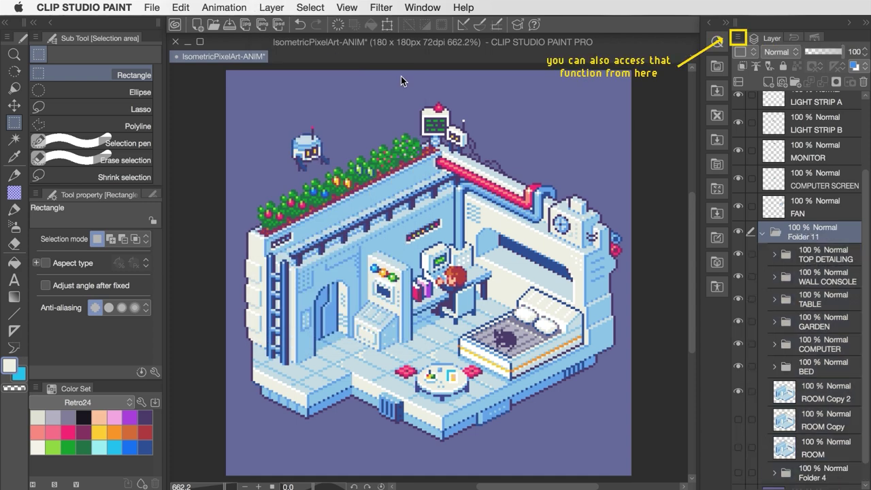
{"action": "double_click", "coordinate": [806, 236]}
{"action": "type", "text": "ROOM"}
{"action": "key", "text": "Return"}
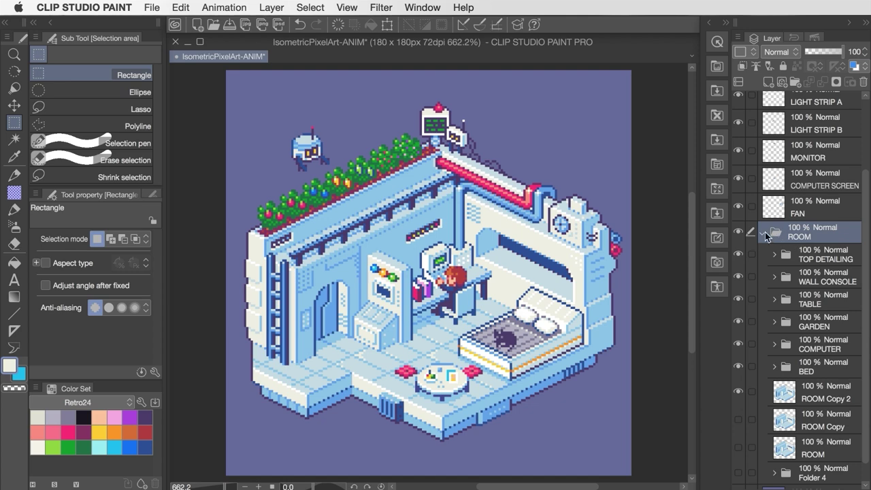
{"action": "left_click", "coordinate": [764, 232]}
Flash the ROOM, light strips, character, cat and robot layers off and on, leaving all visible.
{"action": "left_click", "coordinate": [738, 328]}
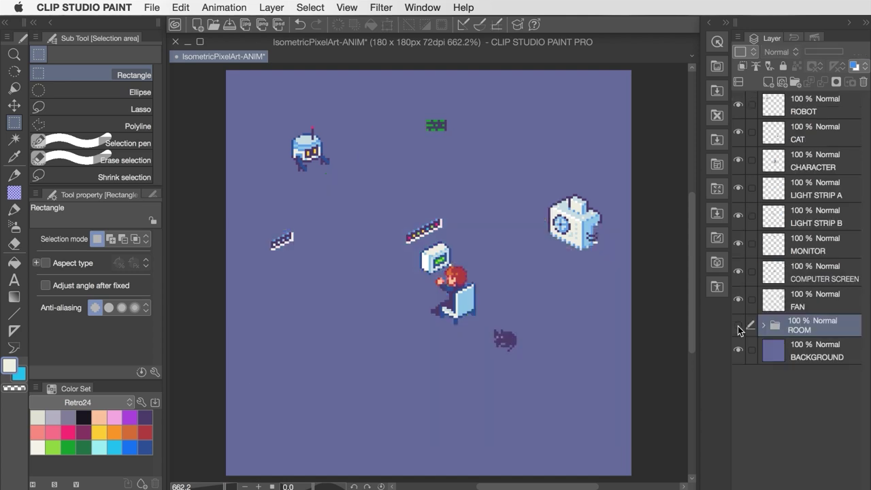
{"action": "left_click", "coordinate": [739, 328]}
{"action": "left_click", "coordinate": [739, 328]}
{"action": "double_click", "coordinate": [739, 215]}
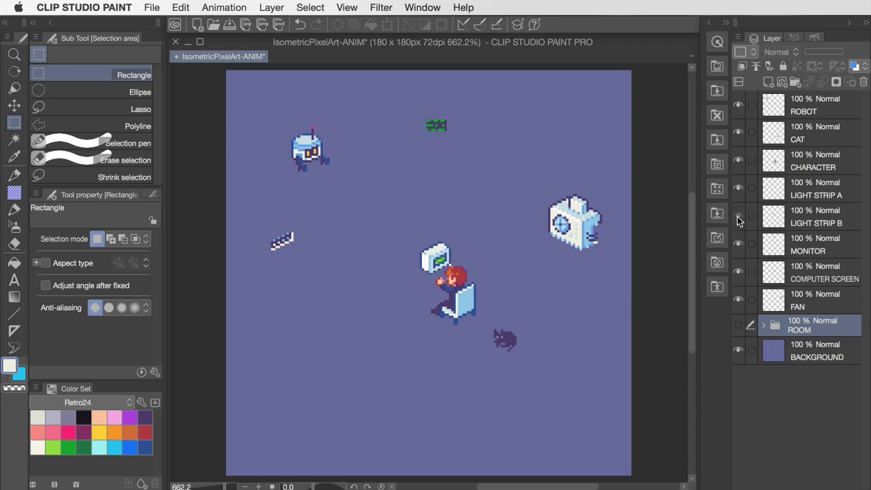
{"action": "double_click", "coordinate": [738, 188]}
{"action": "double_click", "coordinate": [738, 160]}
{"action": "double_click", "coordinate": [738, 133]}
{"action": "left_click", "coordinate": [739, 105]}
{"action": "left_click", "coordinate": [738, 106]}
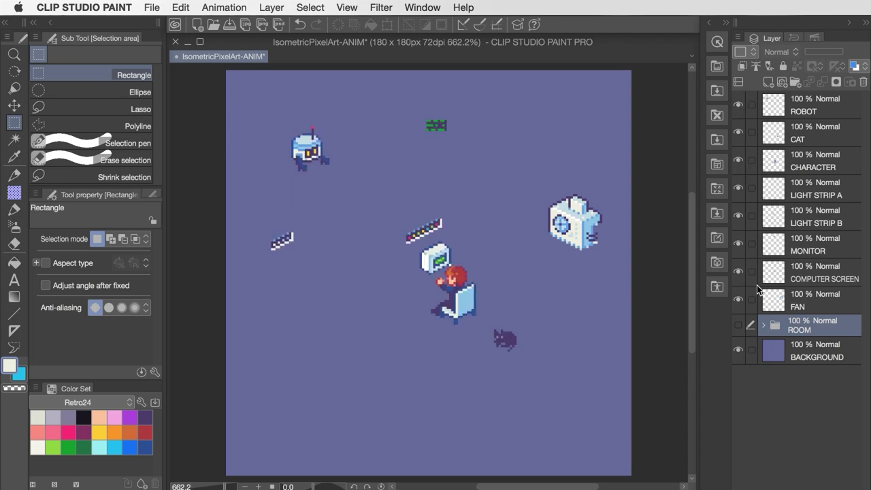
{"action": "left_click", "coordinate": [739, 328]}
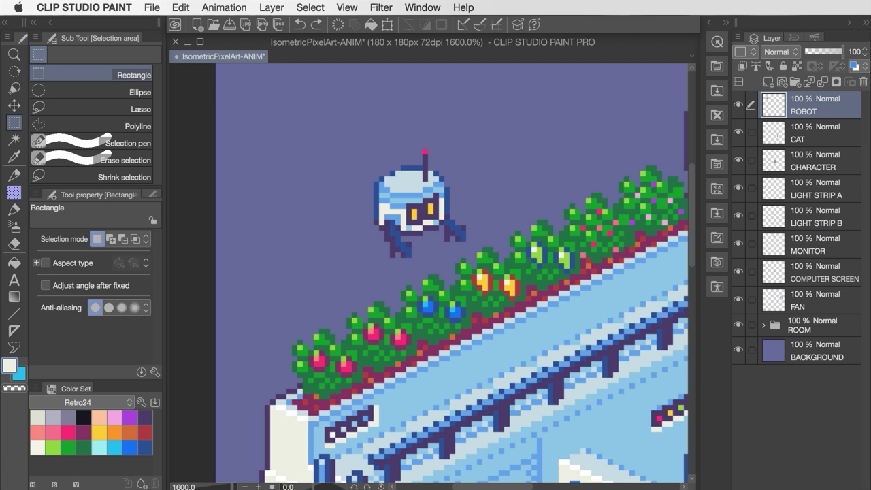
Rename the ROBOT layer to ROBOT DOWN.
{"action": "double_click", "coordinate": [815, 111]}
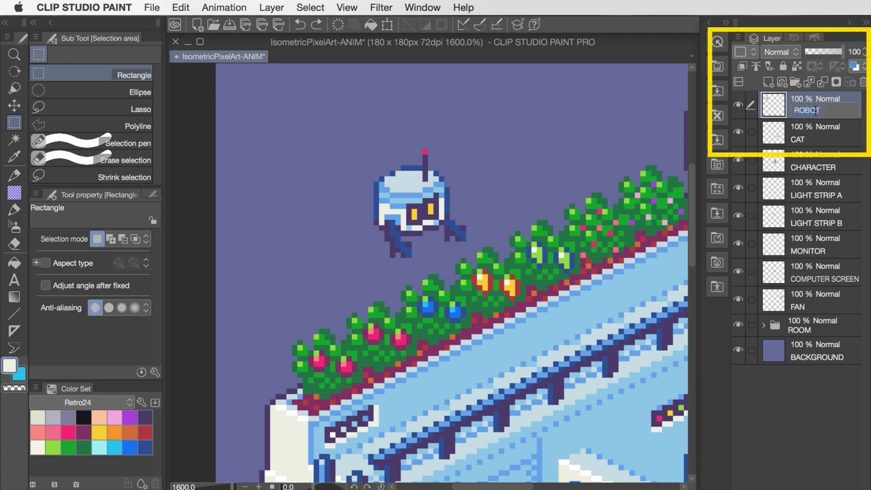
{"action": "type", "text": "DOWN"}
{"action": "key", "text": "Return"}
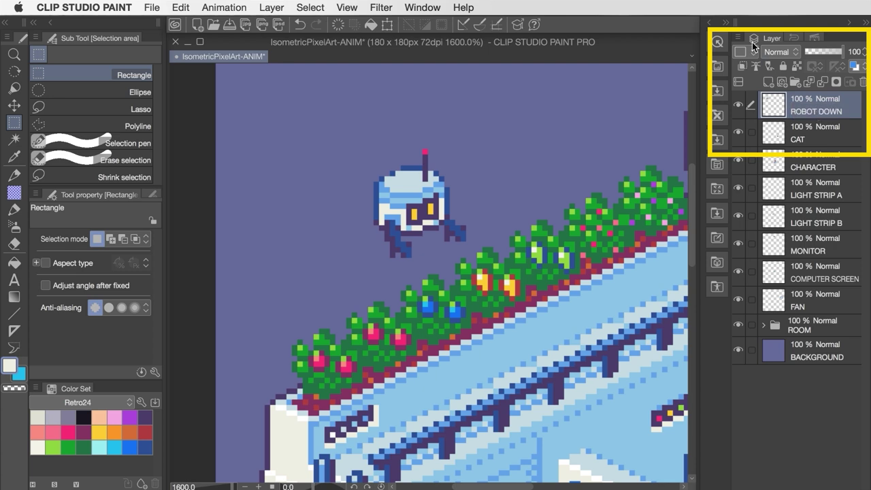
Duplicate ROBOT DOWN, rename the copy ROBOT UP, and nudge its sprite up one pixel.
{"action": "left_click", "coordinate": [740, 38]}
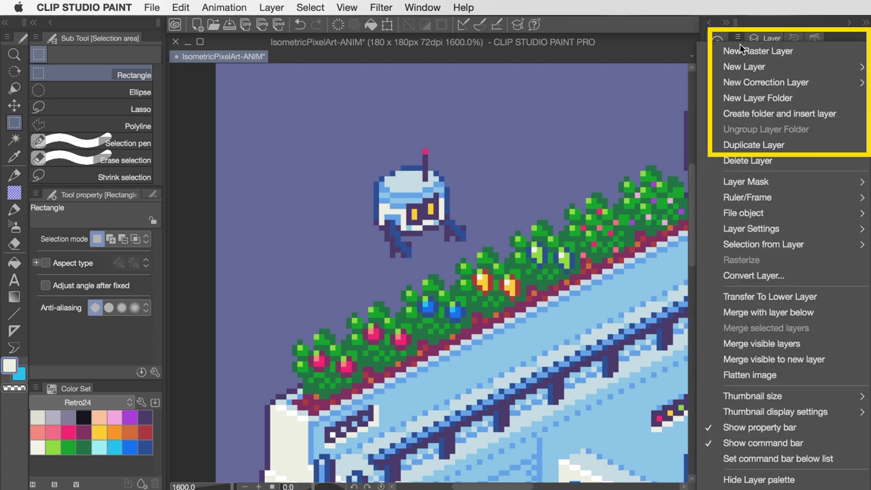
{"action": "left_click", "coordinate": [789, 145]}
{"action": "double_click", "coordinate": [817, 111]}
{"action": "key", "text": "BackSpace"}
{"action": "key", "text": "BackSpace"}
{"action": "key", "text": "BackSpace"}
{"action": "key", "text": "BackSpace"}
{"action": "key", "text": "BackSpace"}
{"action": "key", "text": "BackSpace"}
{"action": "key", "text": "BackSpace"}
{"action": "key", "text": "BackSpace"}
{"action": "key", "text": "BackSpace"}
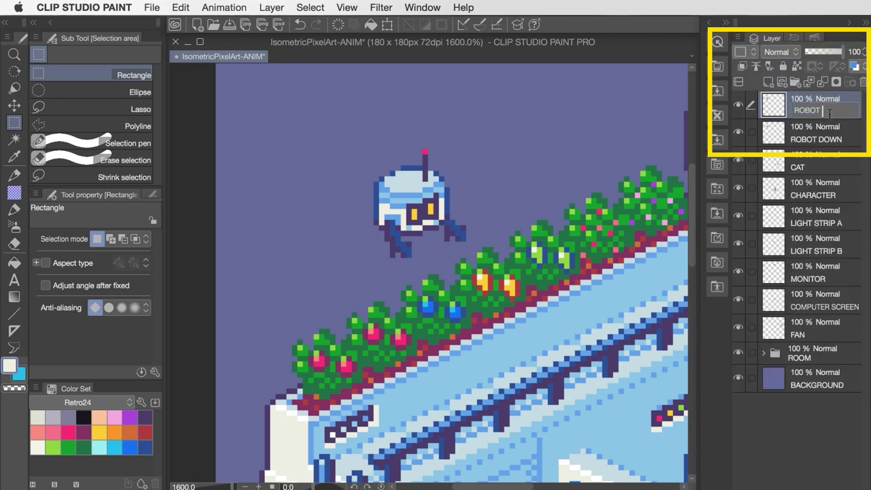
{"action": "type", "text": "UP"}
{"action": "key", "text": "Return"}
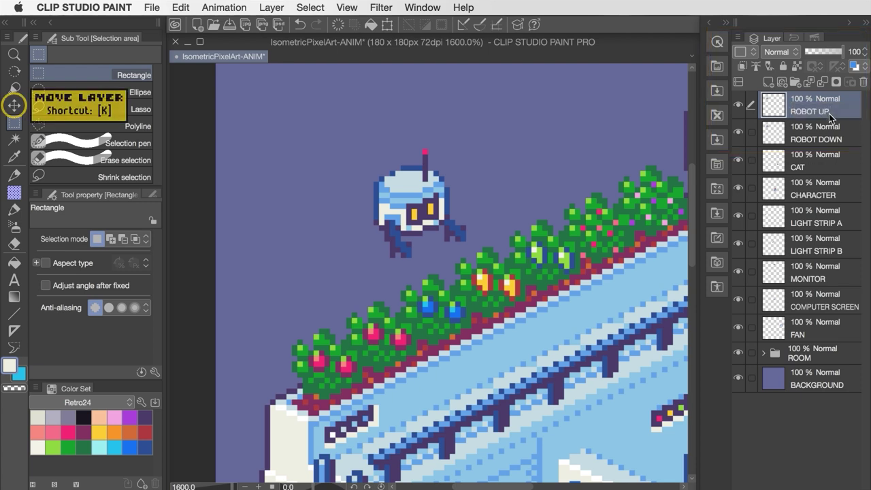
{"action": "key", "text": "k"}
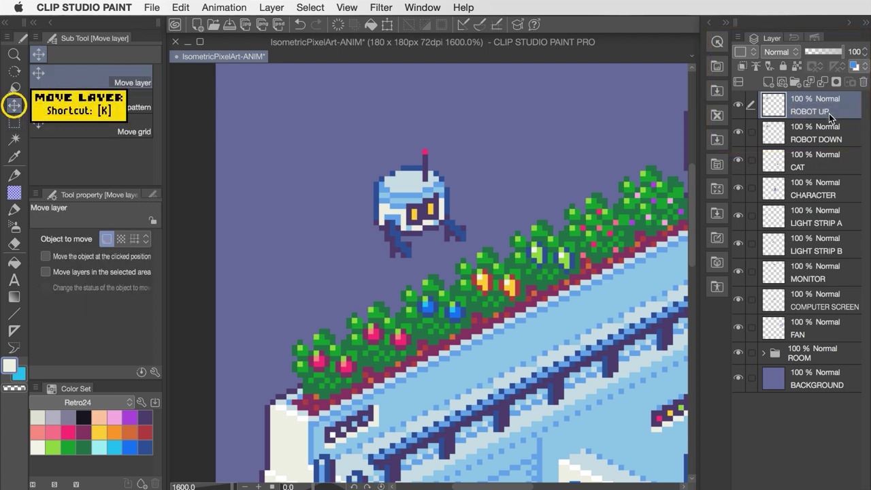
{"action": "key", "text": "Up"}
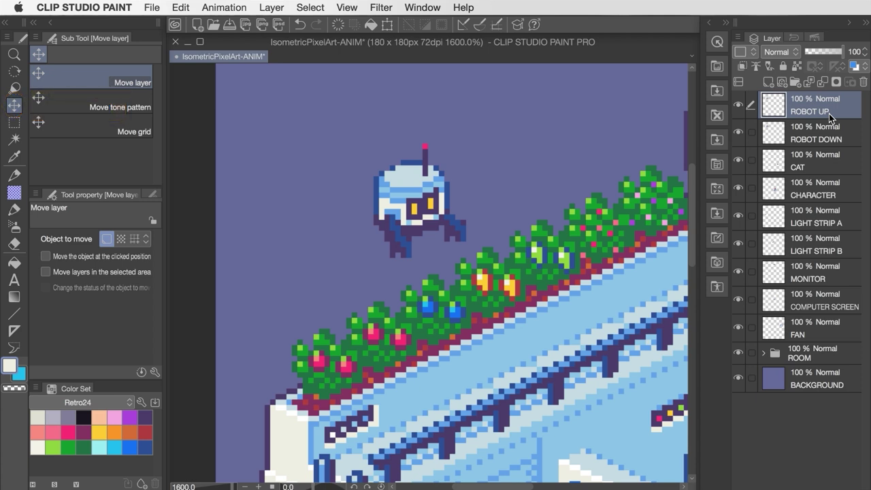
Shift the ROBOT DOWN sprite left and back to compare poses, then reselect ROBOT UP.
{"action": "left_click", "coordinate": [818, 130]}
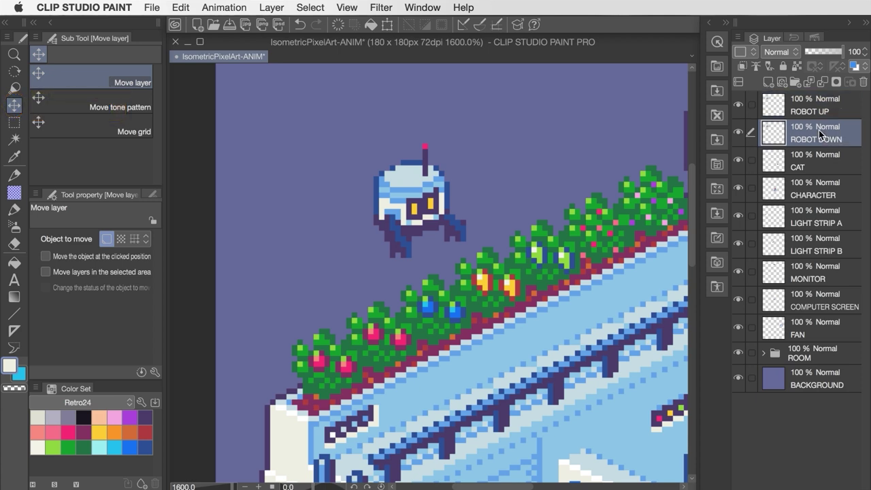
{"action": "key", "text": "Left"}
{"action": "key", "text": "Left"}
{"action": "key", "text": "Left"}
{"action": "key", "text": "Left"}
{"action": "key", "text": "Left"}
{"action": "key", "text": "Left"}
{"action": "key", "text": "Left"}
{"action": "key", "text": "Left"}
{"action": "key", "text": "Left"}
{"action": "key", "text": "Left"}
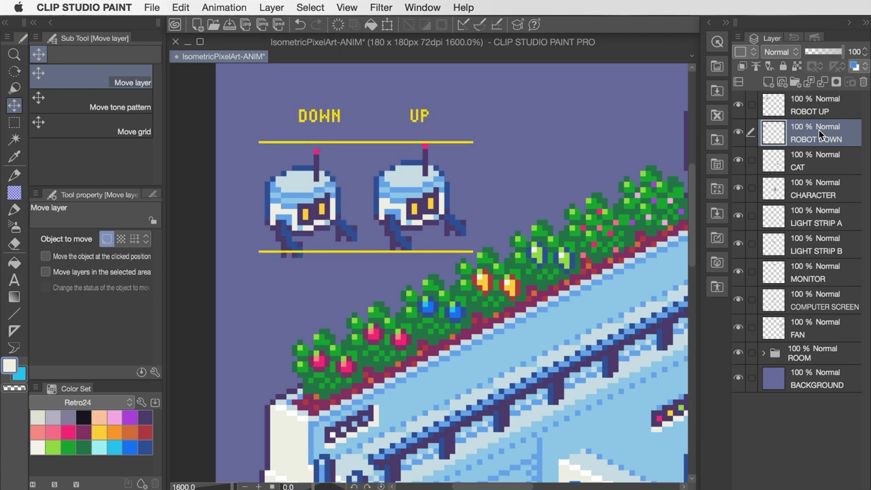
{"action": "key", "text": "m"}
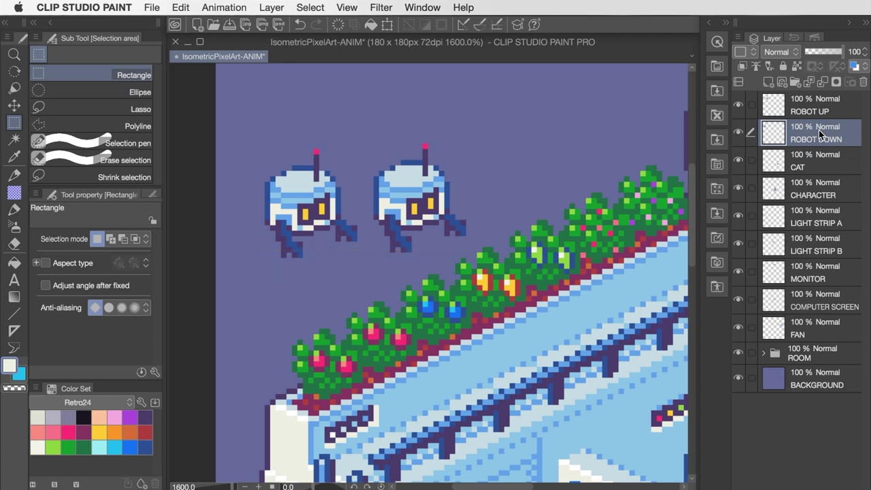
{"action": "key", "text": "k"}
{"action": "key", "text": "Right"}
{"action": "key", "text": "Right"}
{"action": "key", "text": "Right"}
{"action": "key", "text": "Right"}
{"action": "key", "text": "Right"}
{"action": "key", "text": "Right"}
{"action": "key", "text": "Right"}
{"action": "key", "text": "Right"}
{"action": "key", "text": "Right"}
{"action": "key", "text": "Right"}
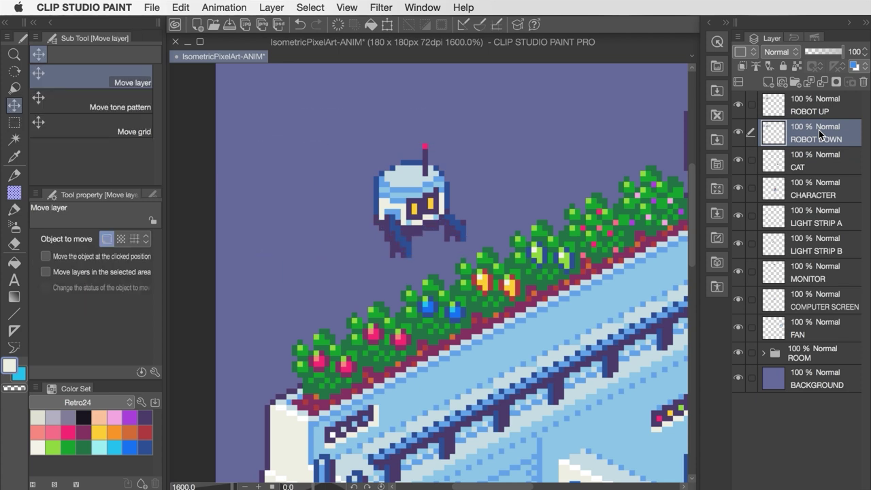
{"action": "key", "text": "m"}
{"action": "left_click", "coordinate": [816, 106]}
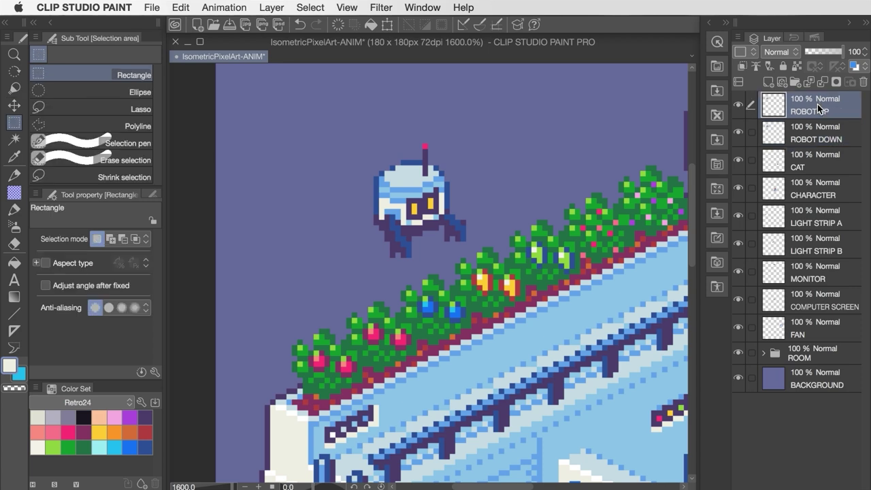
Show the Timeline palette and open the New timeline settings for Timeline 1.
{"action": "left_click", "coordinate": [422, 8]}
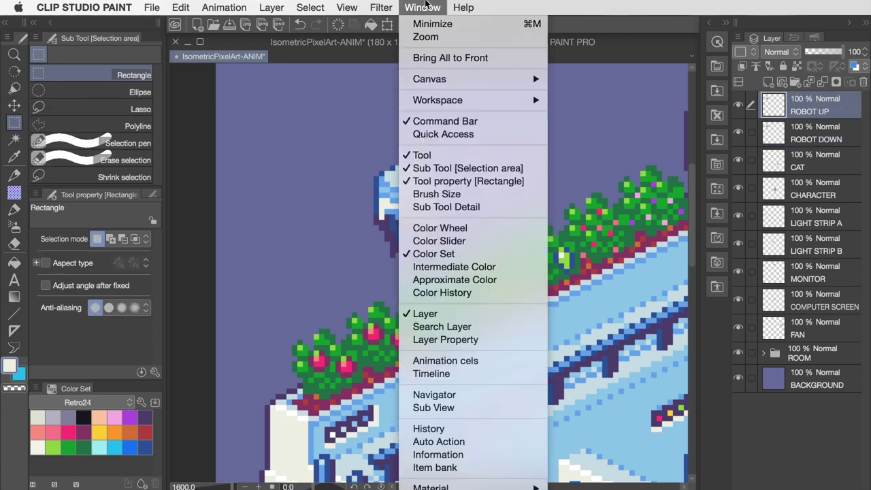
{"action": "left_click", "coordinate": [468, 376]}
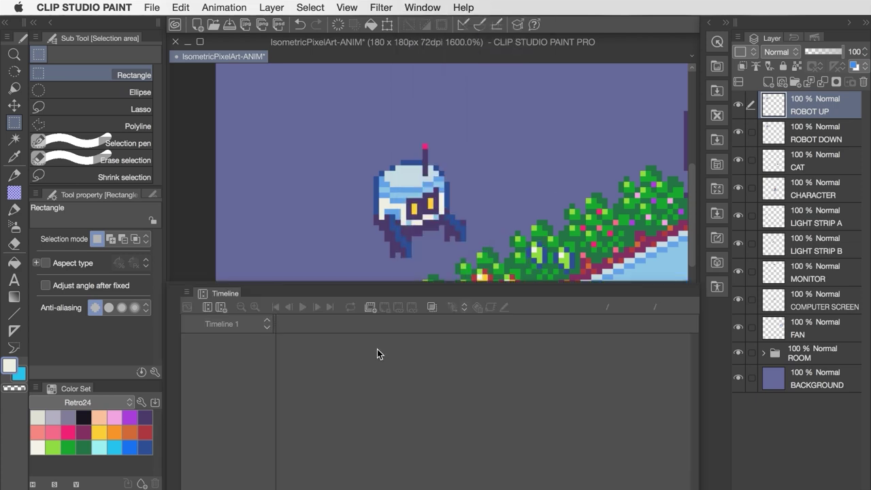
{"action": "left_click", "coordinate": [222, 308]}
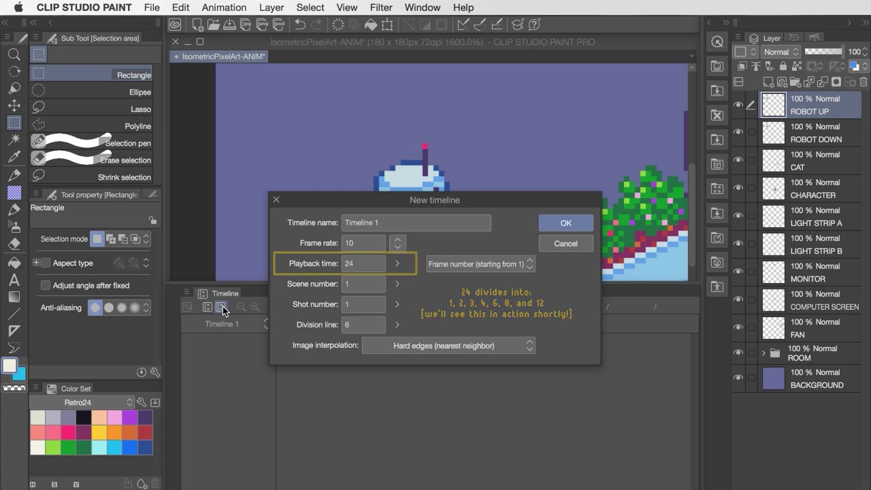
{"action": "left_click", "coordinate": [556, 224]}
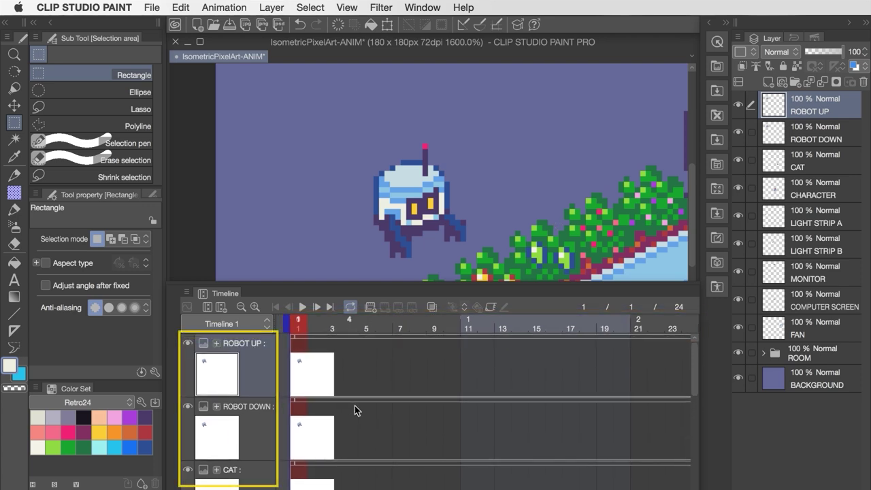
{"action": "scroll", "coordinate": [355, 406], "scroll_direction": "left", "scroll_amount": 3}
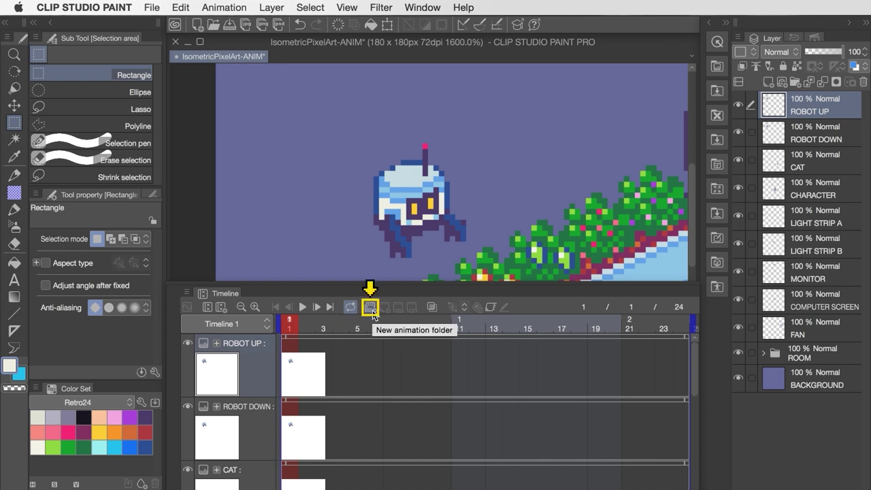
Create an animation folder named ROBOT and move ROBOT UP and ROBOT DOWN into it.
{"action": "left_click", "coordinate": [372, 309]}
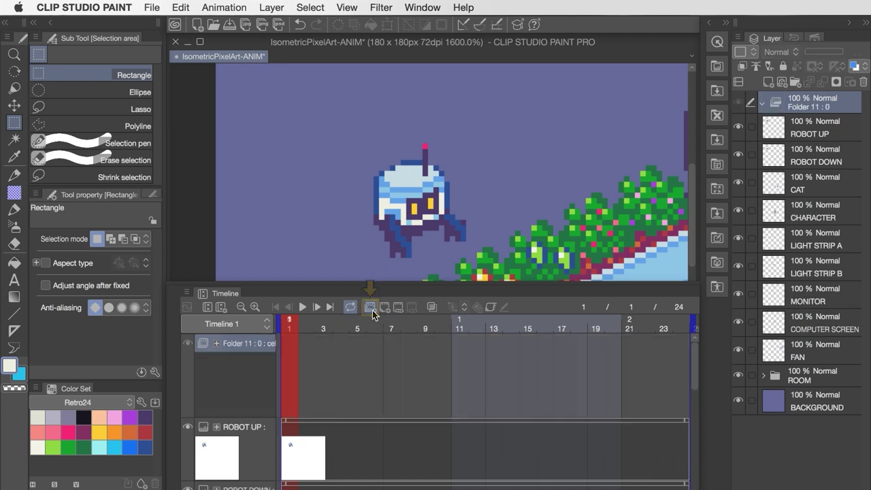
{"action": "double_click", "coordinate": [800, 106]}
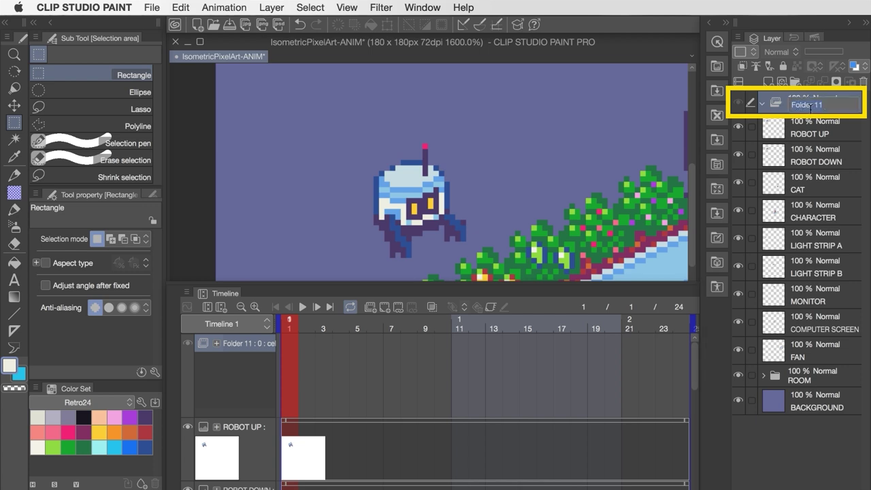
{"action": "type", "text": "ROBOT"}
{"action": "key", "text": "Return"}
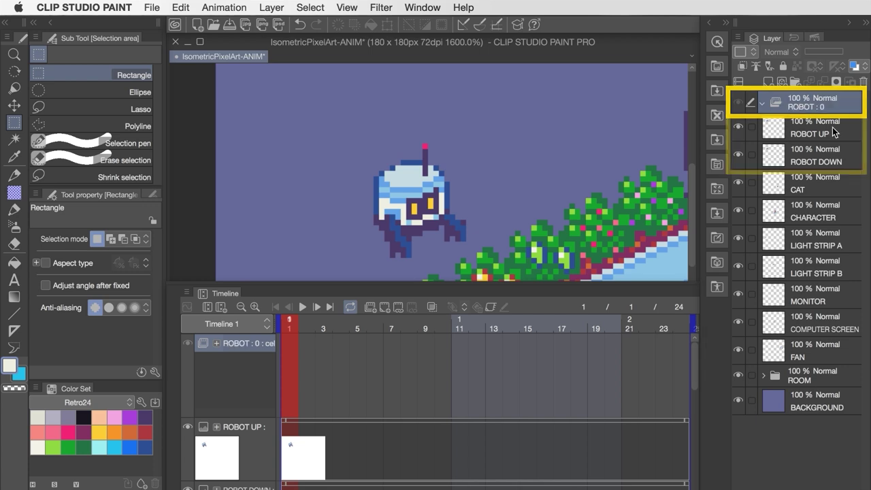
{"action": "left_click", "coordinate": [824, 129]}
{"action": "left_click", "coordinate": [831, 162], "text": "shift"}
{"action": "left_click_drag", "start_coordinate": [812, 136], "coordinate": [813, 105]}
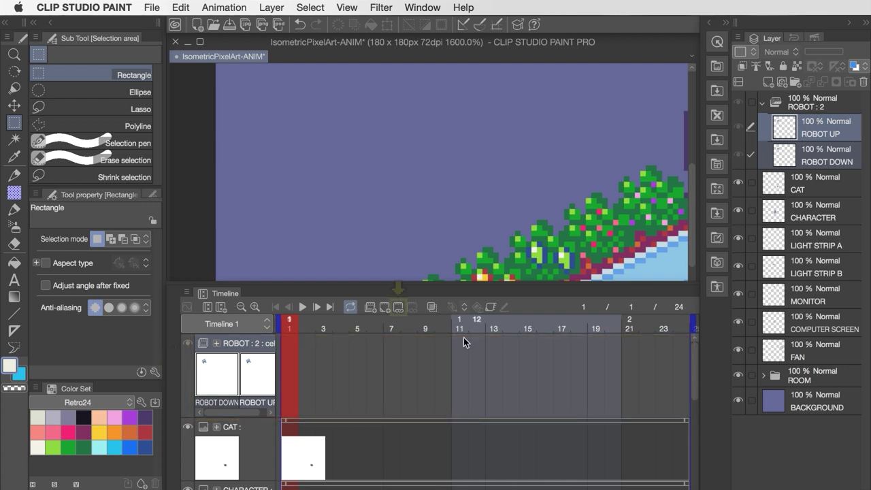
Set ROBOT DOWN as the frame 1 cel of the ROBOT track and preview playback.
{"action": "left_click", "coordinate": [398, 309]}
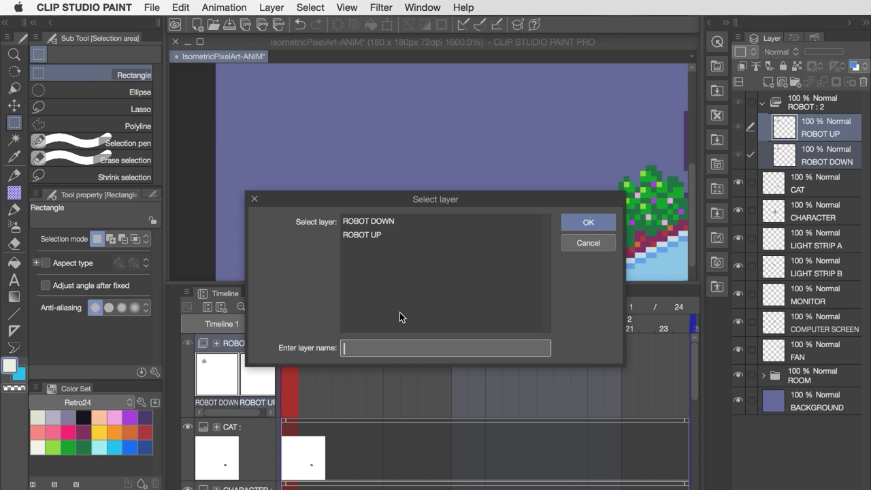
{"action": "left_click", "coordinate": [379, 223]}
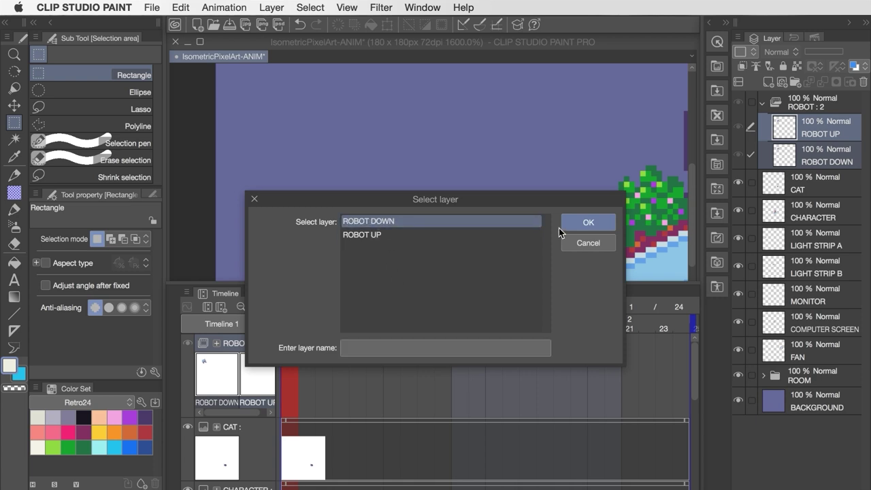
{"action": "left_click", "coordinate": [588, 222]}
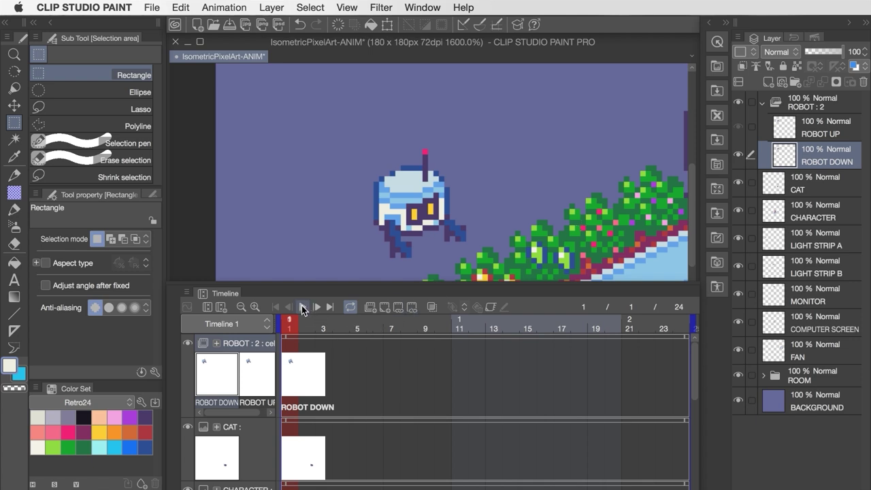
{"action": "left_click", "coordinate": [302, 307]}
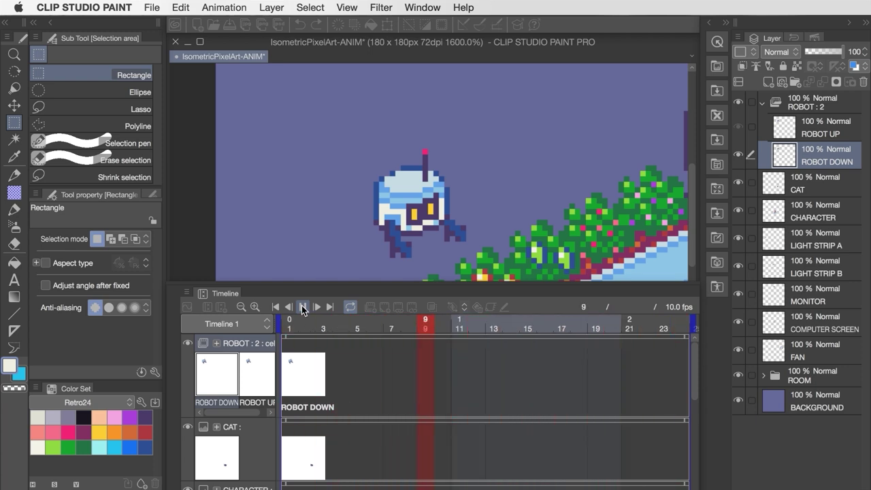
{"action": "left_click", "coordinate": [303, 308]}
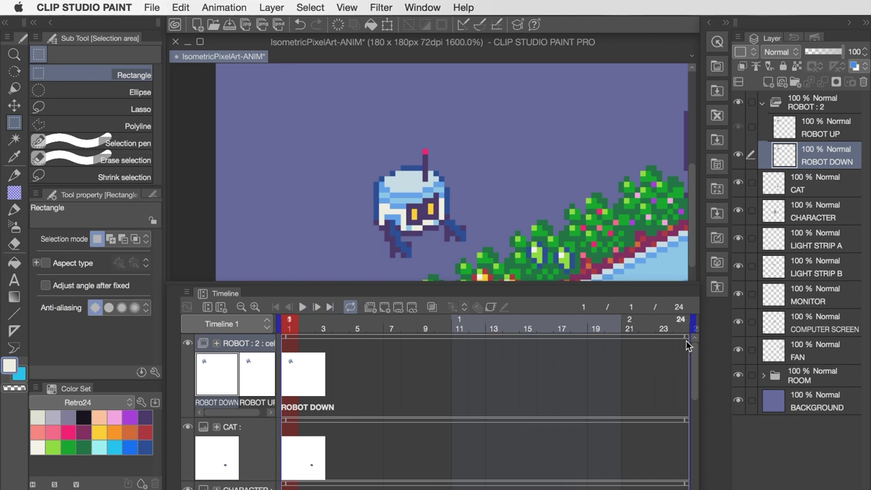
Place the ROBOT UP cel at frame 5 and play the two-pose loop from frame 1.
{"action": "left_click_drag", "start_coordinate": [686, 338], "coordinate": [421, 342]}
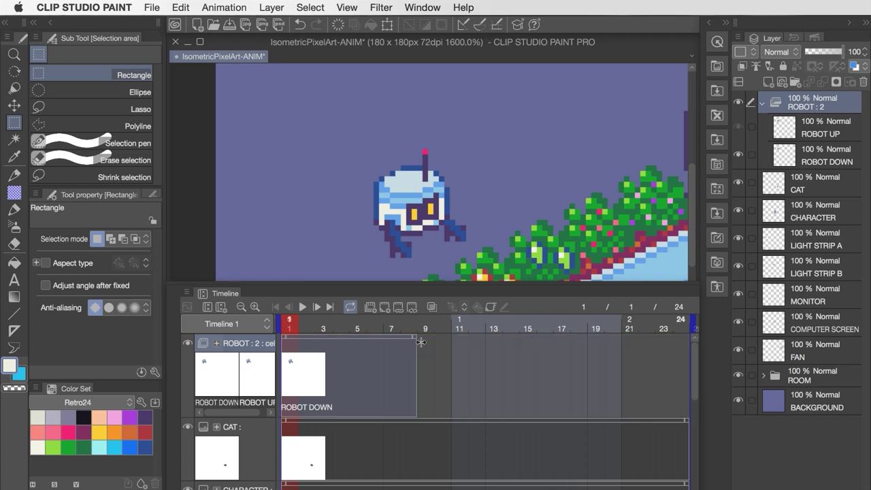
{"action": "left_click", "coordinate": [306, 333]}
{"action": "left_click", "coordinate": [338, 328]}
{"action": "left_click", "coordinate": [355, 328]}
{"action": "left_click", "coordinate": [400, 309]}
{"action": "left_click", "coordinate": [378, 238]}
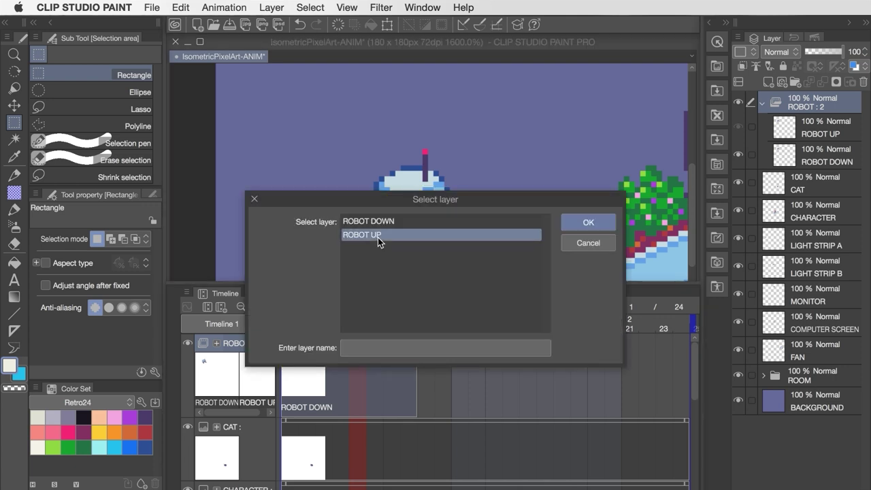
{"action": "left_click", "coordinate": [578, 223]}
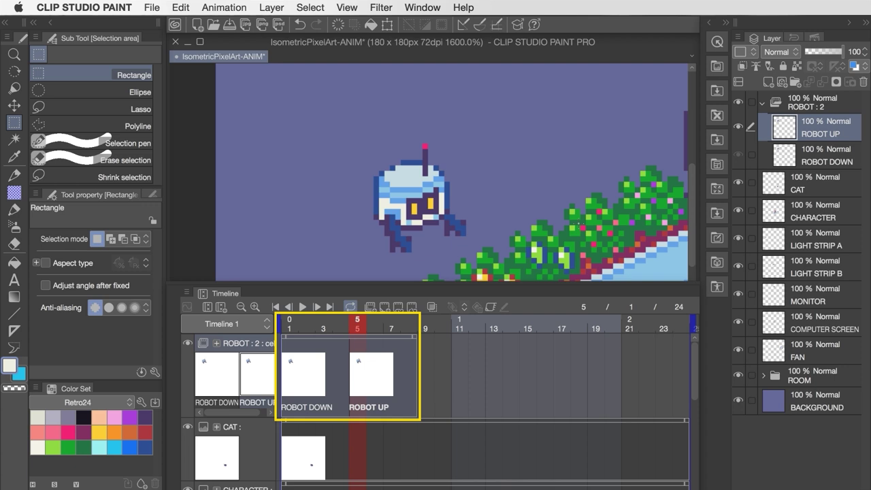
{"action": "left_click", "coordinate": [276, 307]}
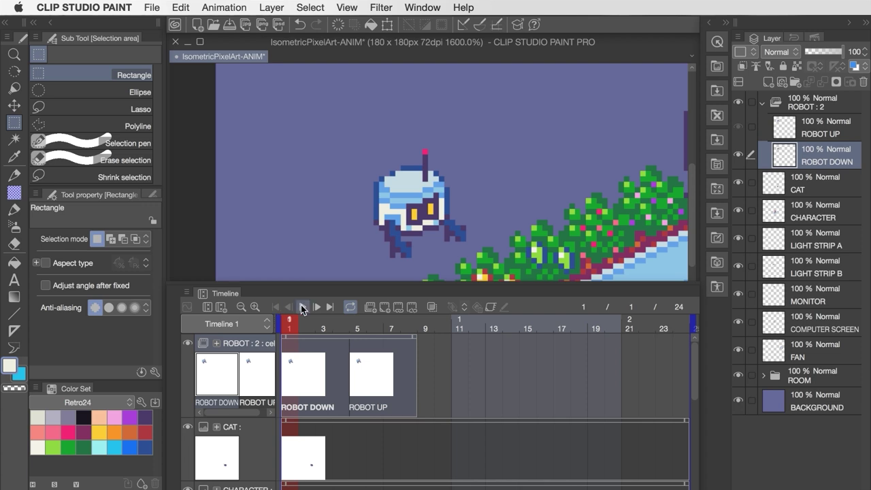
{"action": "left_click", "coordinate": [302, 308]}
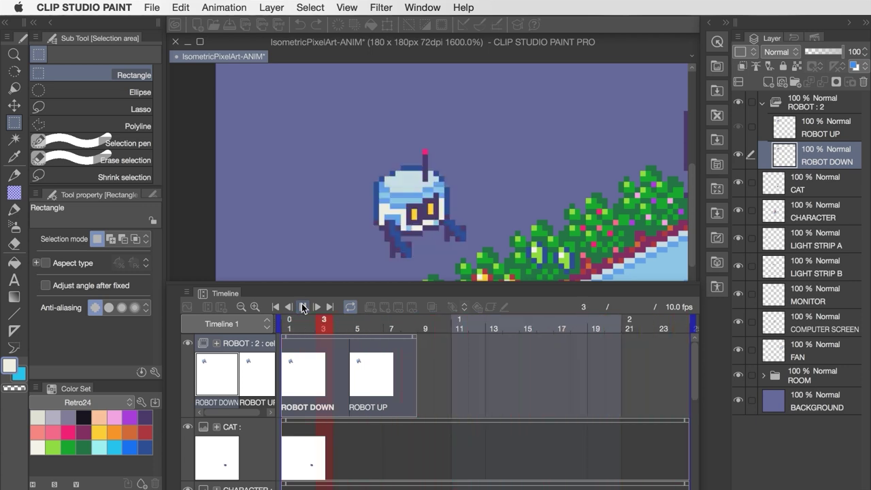
Copy the frame 1–8 robot cels, paste them at frames 9 and 17, and play the loop.
{"action": "left_click", "coordinate": [302, 309]}
{"action": "left_click", "coordinate": [289, 328]}
{"action": "right_click", "coordinate": [300, 318]}
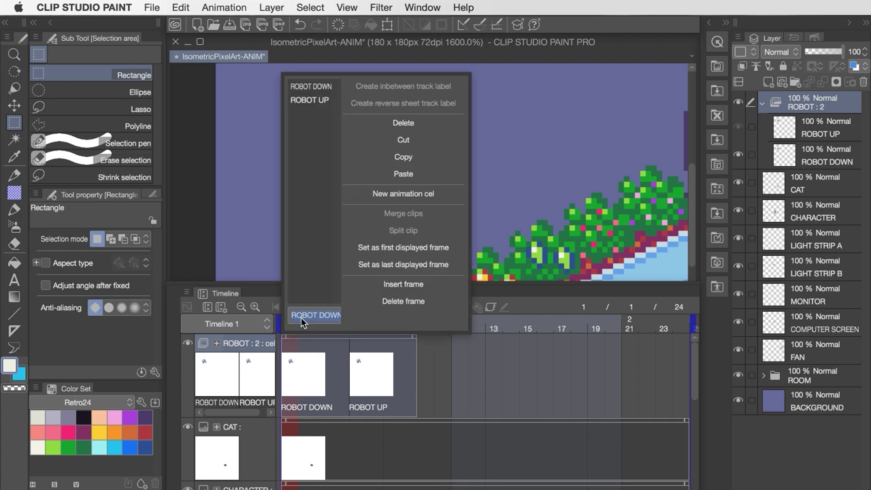
{"action": "left_click", "coordinate": [401, 161]}
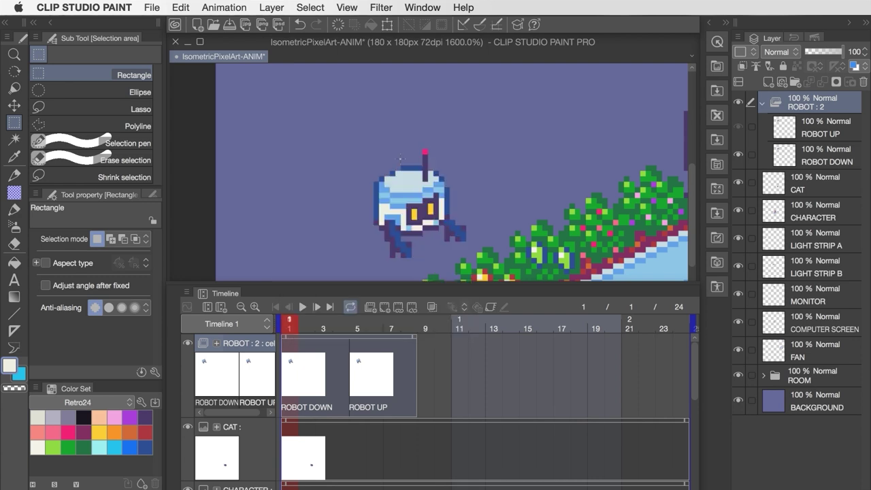
{"action": "left_click", "coordinate": [427, 338]}
{"action": "right_click", "coordinate": [427, 338]}
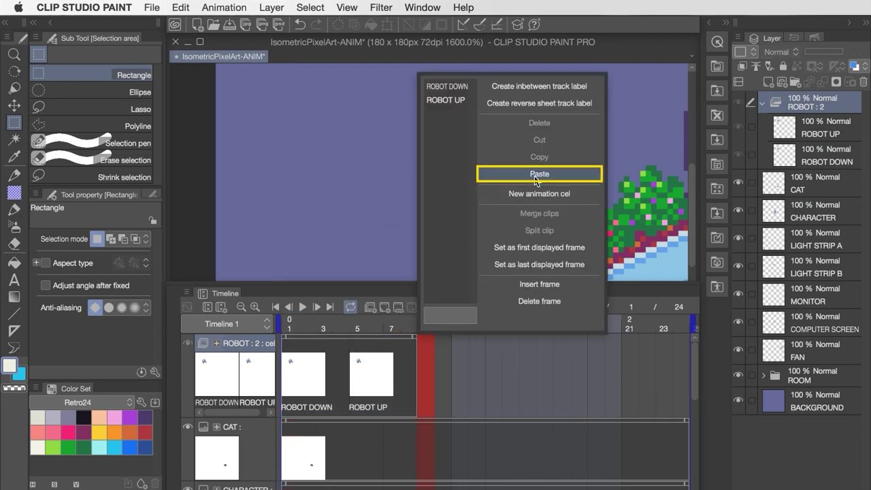
{"action": "left_click", "coordinate": [535, 175]}
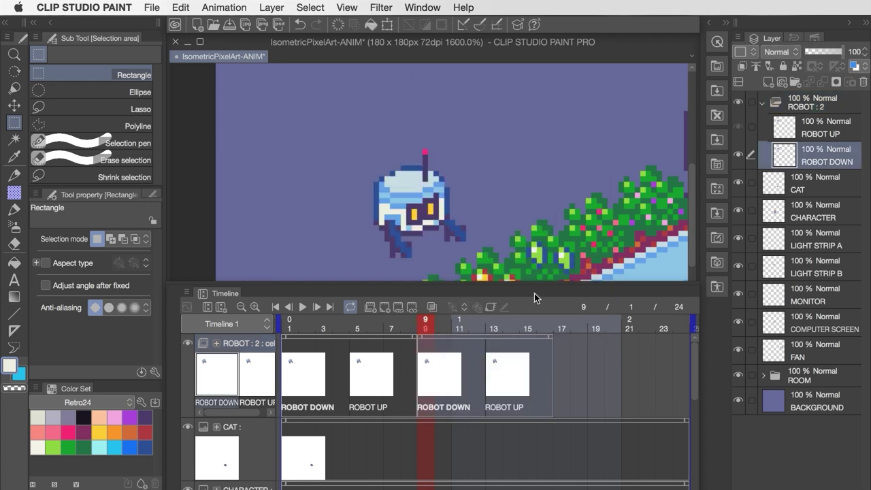
{"action": "left_click", "coordinate": [560, 339]}
{"action": "right_click", "coordinate": [560, 339]}
{"action": "left_click", "coordinate": [673, 173]}
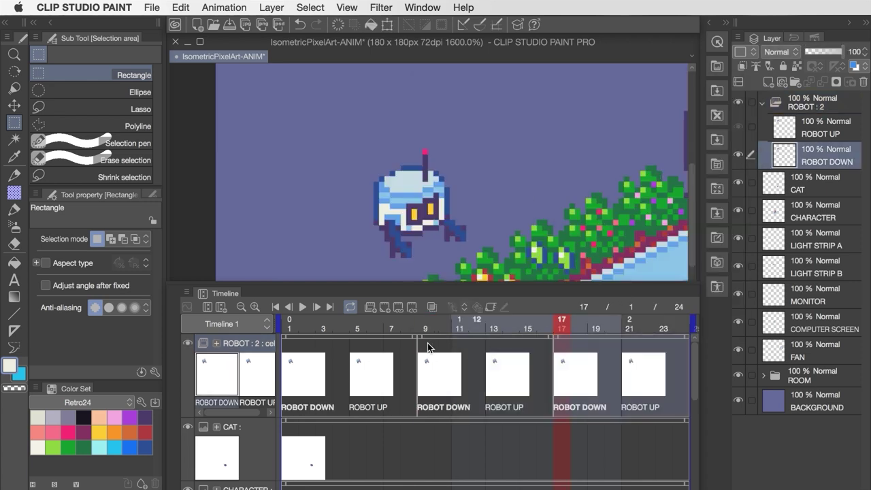
{"action": "left_click", "coordinate": [302, 309]}
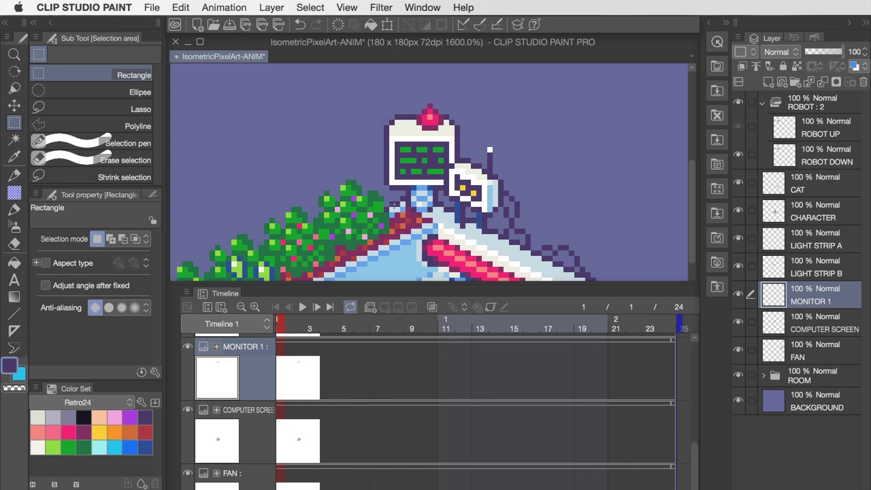
Create a MONITOR animation folder, move MONITOR 1 into it, and set it as the frame 1 cel.
{"action": "left_click", "coordinate": [372, 309]}
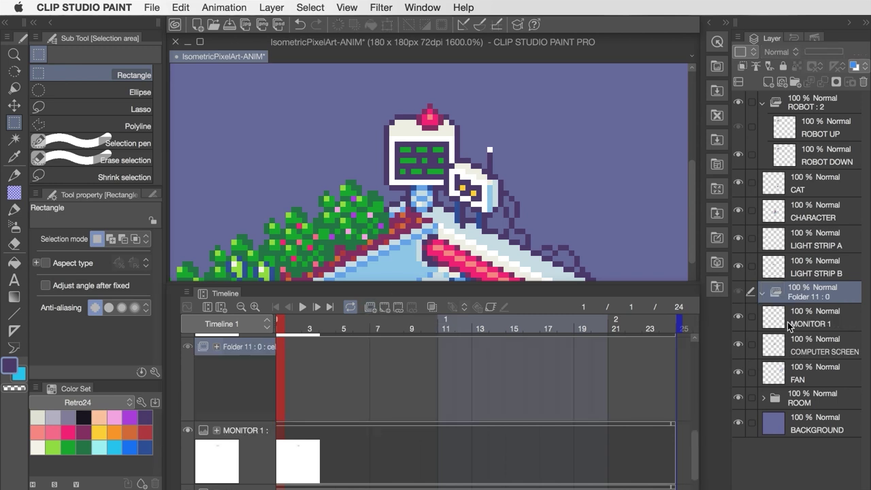
{"action": "left_click", "coordinate": [818, 318]}
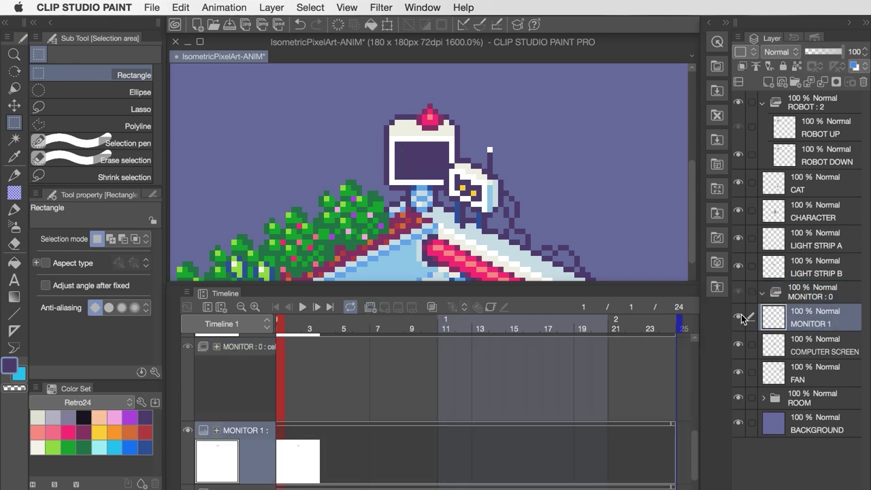
{"action": "left_click_drag", "start_coordinate": [795, 328], "coordinate": [809, 291]}
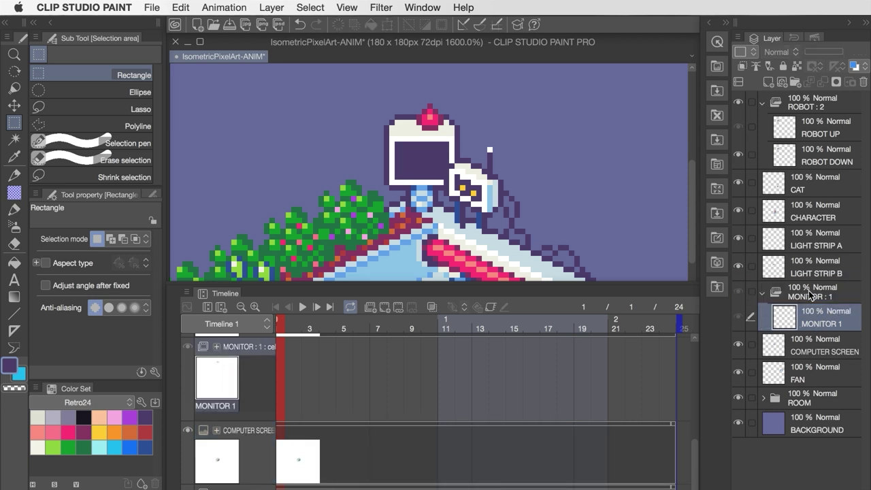
{"action": "left_click", "coordinate": [764, 292]}
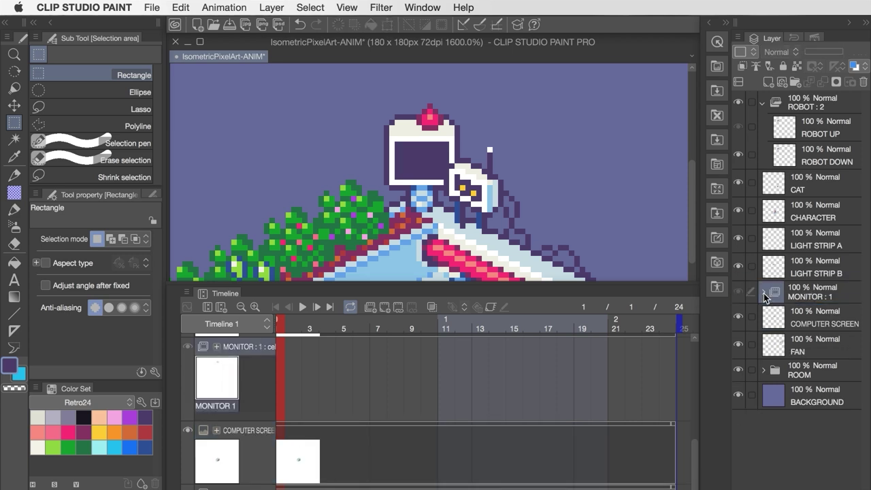
{"action": "left_click", "coordinate": [394, 308]}
{"action": "left_click", "coordinate": [372, 223]}
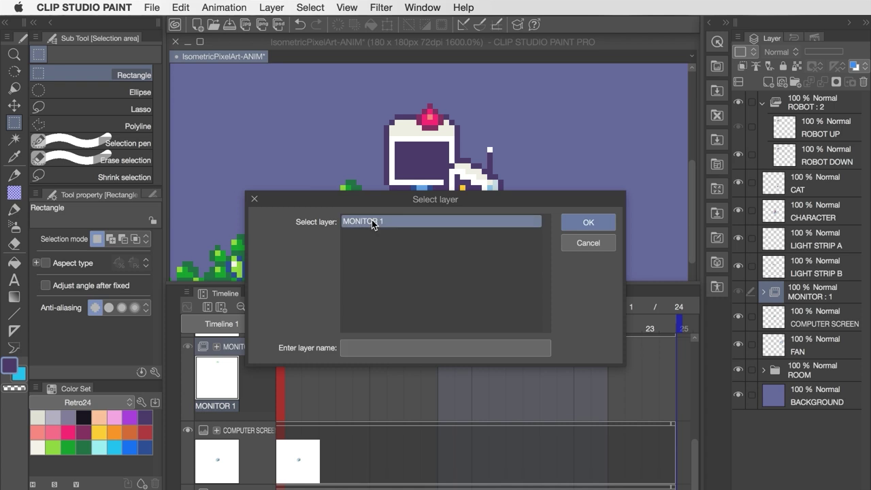
{"action": "left_click", "coordinate": [610, 223]}
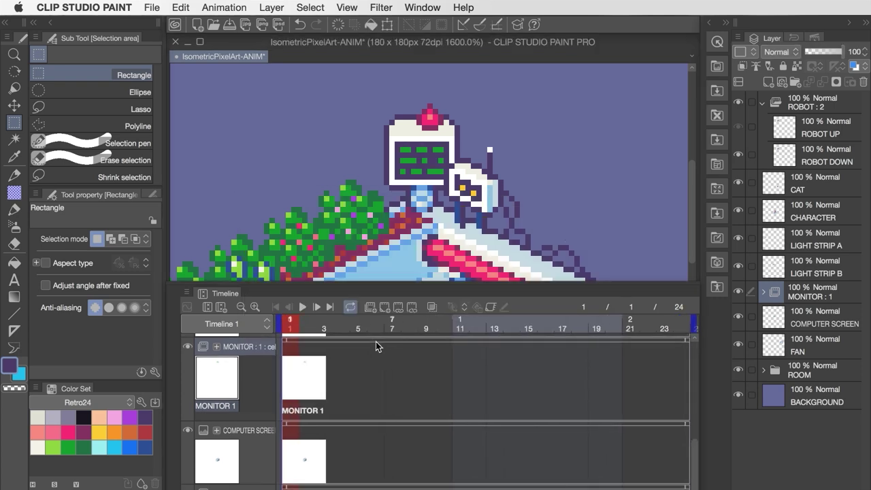
Add a blank MONITOR 2 cel at frame 2 and expand the MONITOR folder to view both cels.
{"action": "left_click", "coordinate": [305, 326]}
{"action": "left_click", "coordinate": [385, 309]}
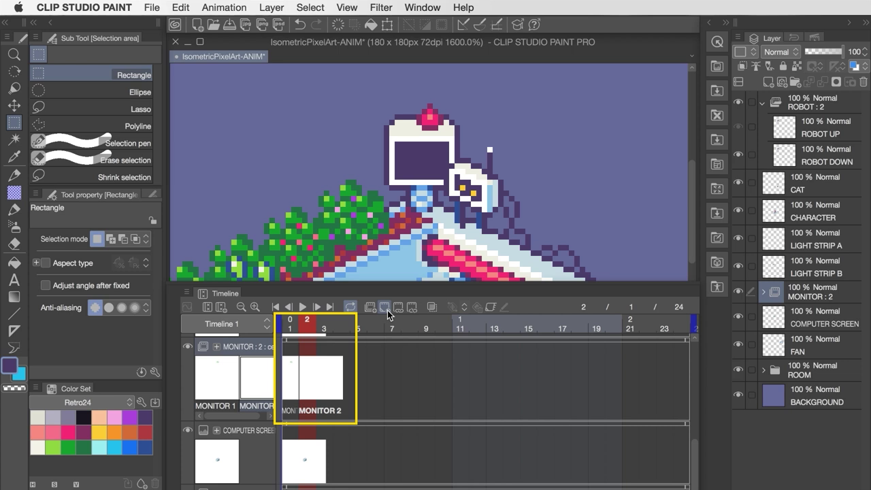
{"action": "left_click", "coordinate": [290, 327]}
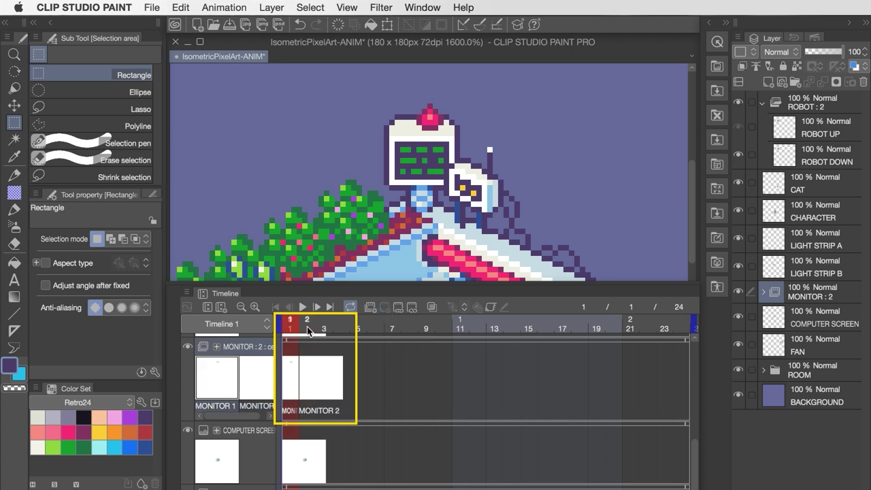
{"action": "left_click", "coordinate": [307, 326]}
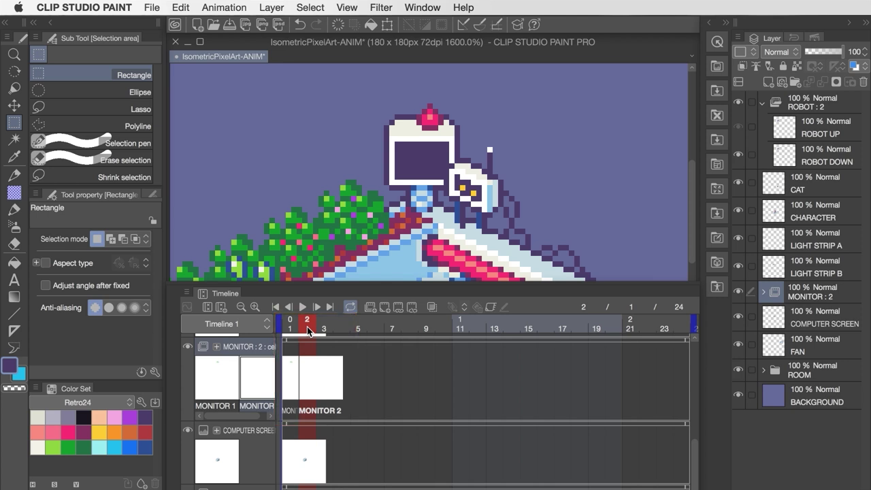
{"action": "left_click", "coordinate": [762, 293]}
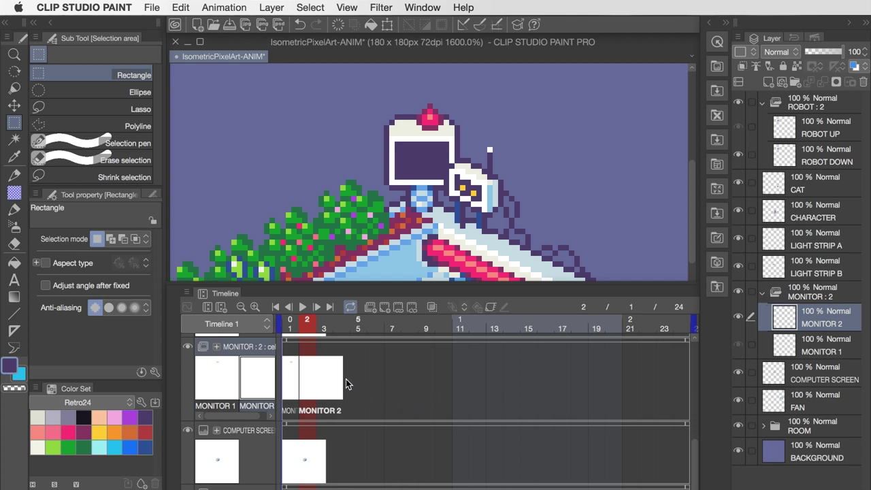
{"action": "left_click", "coordinate": [292, 326]}
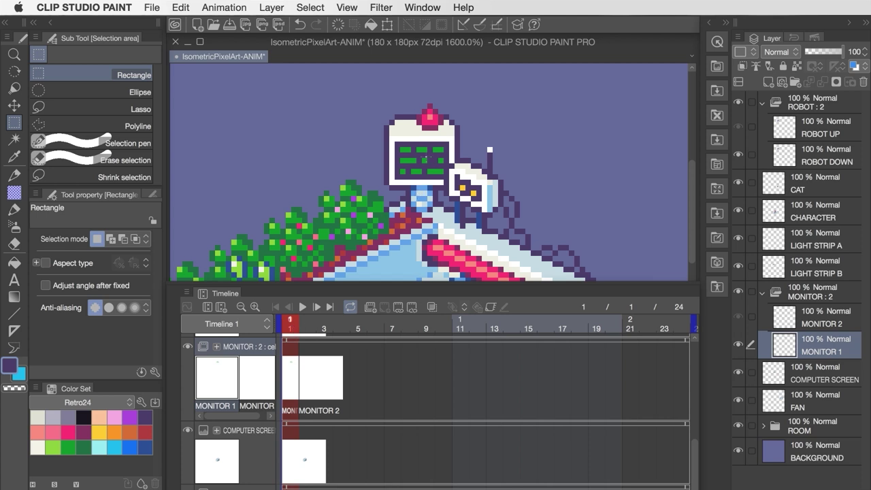
With the green pixel pen and onion skin on, draw green bars on frame 2's monitor screen.
{"action": "key", "text": "p"}
{"action": "left_click", "coordinate": [427, 147], "text": "alt"}
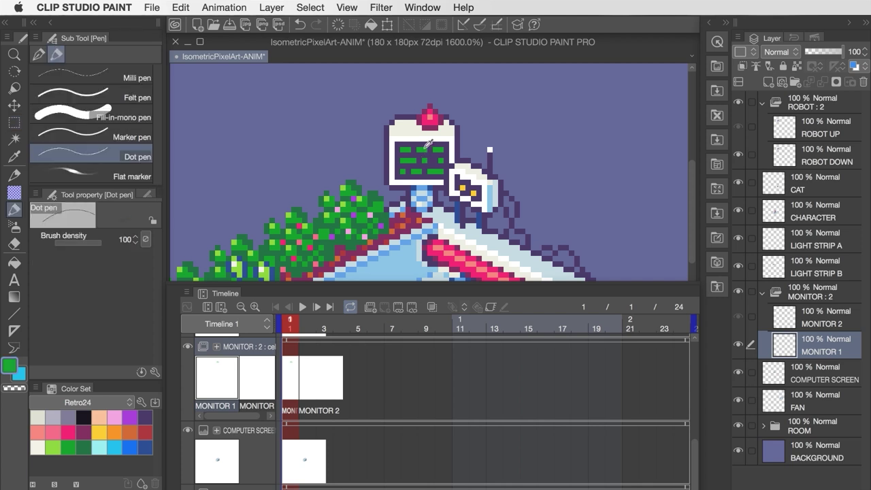
{"action": "left_click", "coordinate": [308, 330]}
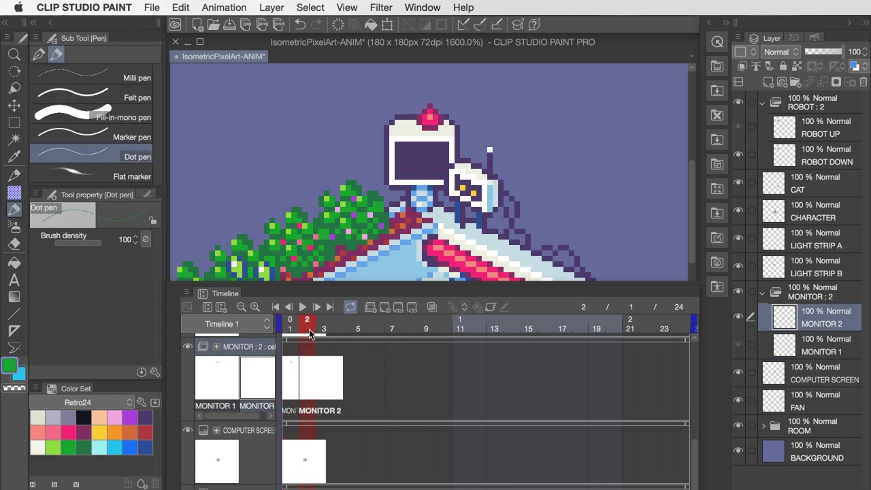
{"action": "left_click", "coordinate": [436, 311]}
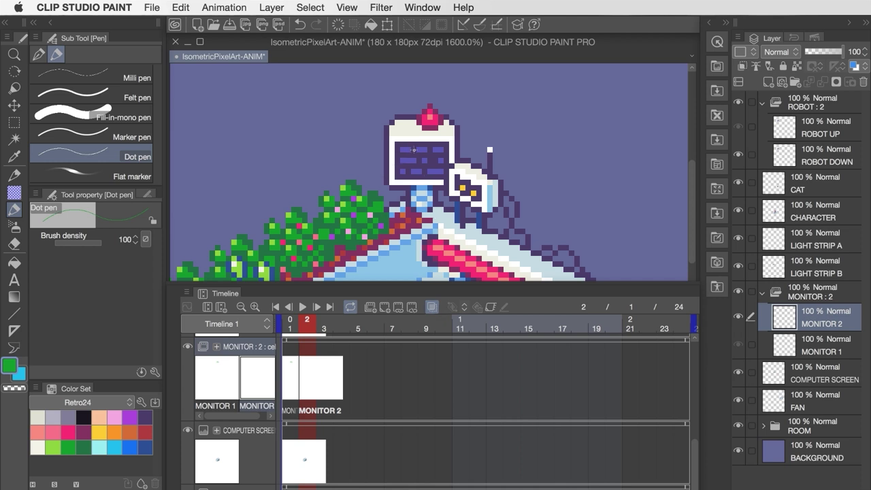
{"action": "mouse_move", "coordinate": [410, 149]}
{"action": "left_mouse_down"}
{"action": "mouse_move", "coordinate": [439, 150]}
{"action": "mouse_move", "coordinate": [418, 161]}
{"action": "mouse_move", "coordinate": [441, 160]}
{"action": "mouse_move", "coordinate": [400, 172]}
{"action": "left_mouse_up"}
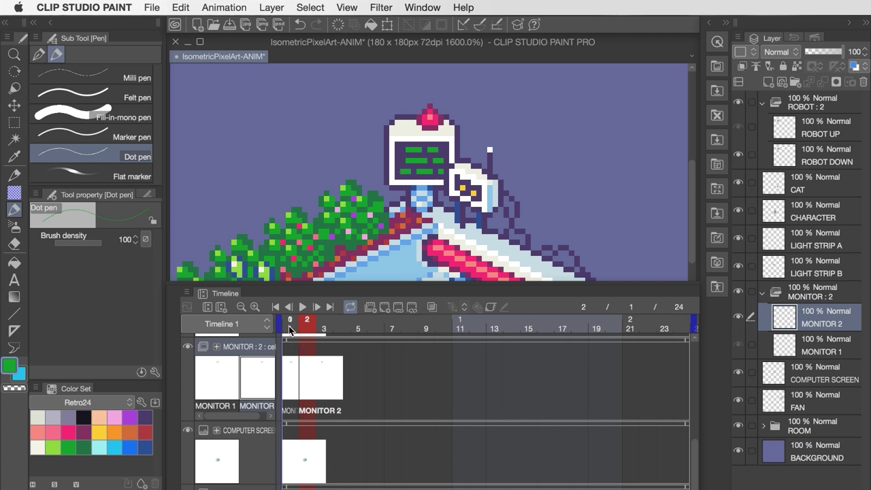
Add a new MONITOR 3 cel at frame 3 with onion skin, draw it, and check the three-frame loop.
{"action": "left_click", "coordinate": [291, 329]}
{"action": "left_click", "coordinate": [306, 329]}
{"action": "left_click", "coordinate": [324, 328]}
{"action": "left_click", "coordinate": [388, 307]}
{"action": "left_click", "coordinate": [430, 307]}
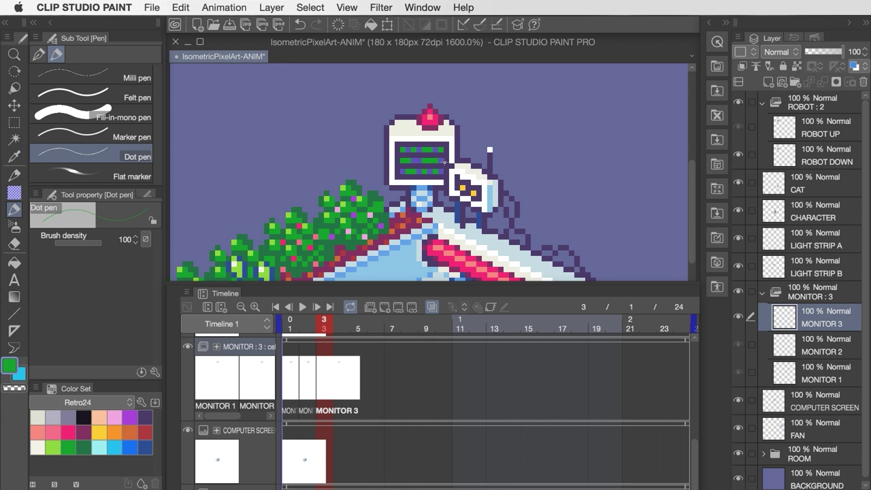
{"action": "left_click", "coordinate": [290, 326]}
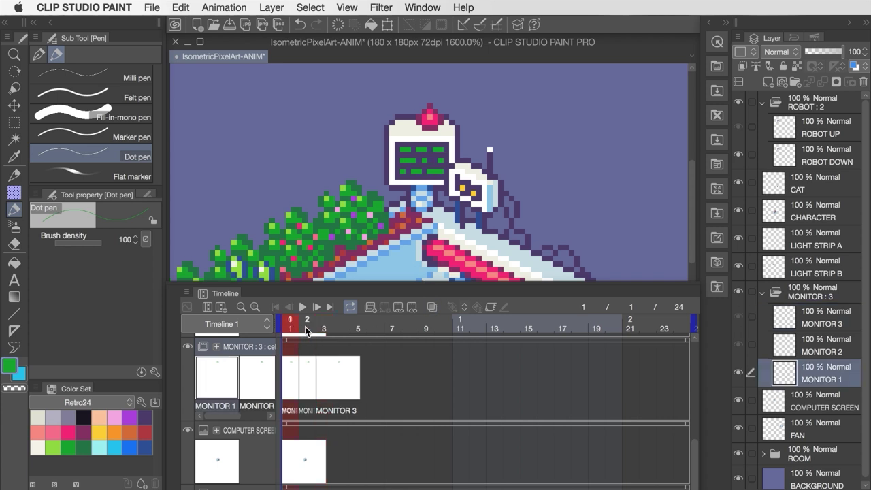
{"action": "left_click_drag", "start_coordinate": [289, 327], "coordinate": [324, 328]}
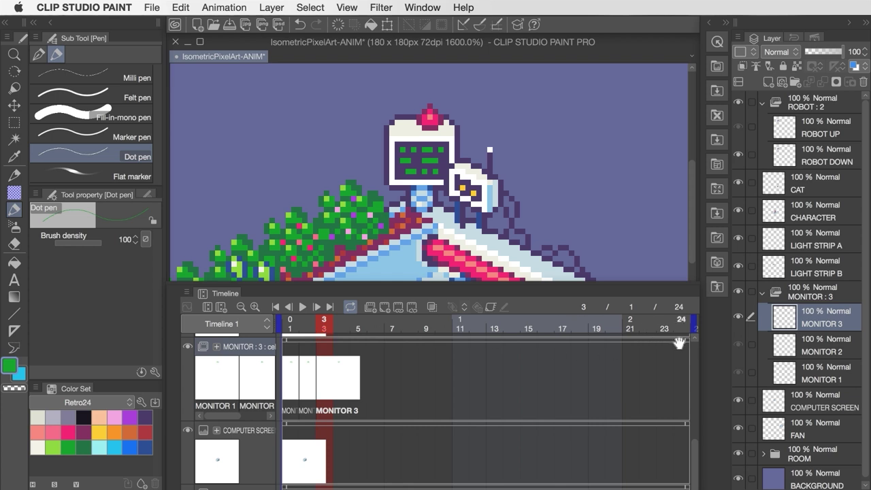
Copy the three MONITOR screen cels and paste them repeatedly along the track, then play back.
{"action": "left_click_drag", "start_coordinate": [685, 341], "coordinate": [611, 341]}
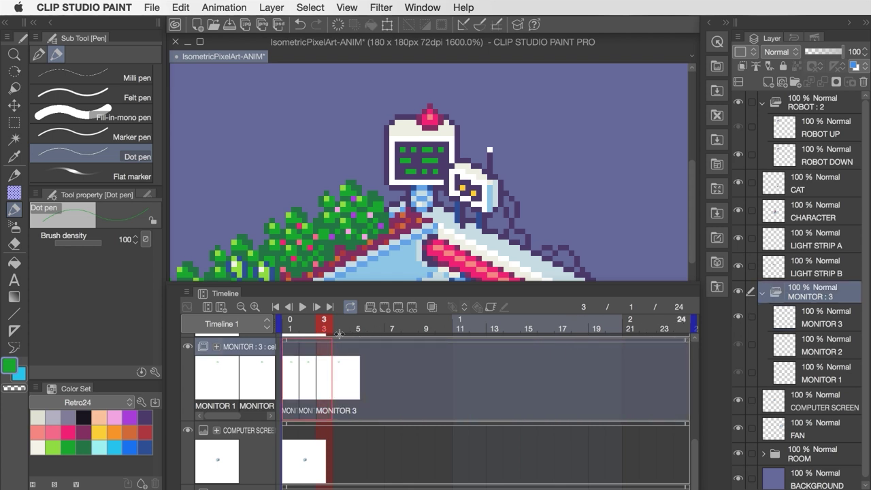
{"action": "left_click_drag", "start_coordinate": [290, 337], "coordinate": [321, 337]}
{"action": "right_click", "coordinate": [283, 334]}
{"action": "left_click", "coordinate": [404, 159]}
{"action": "right_click", "coordinate": [334, 334]}
{"action": "left_click", "coordinate": [456, 176]}
{"action": "right_click", "coordinate": [385, 334]}
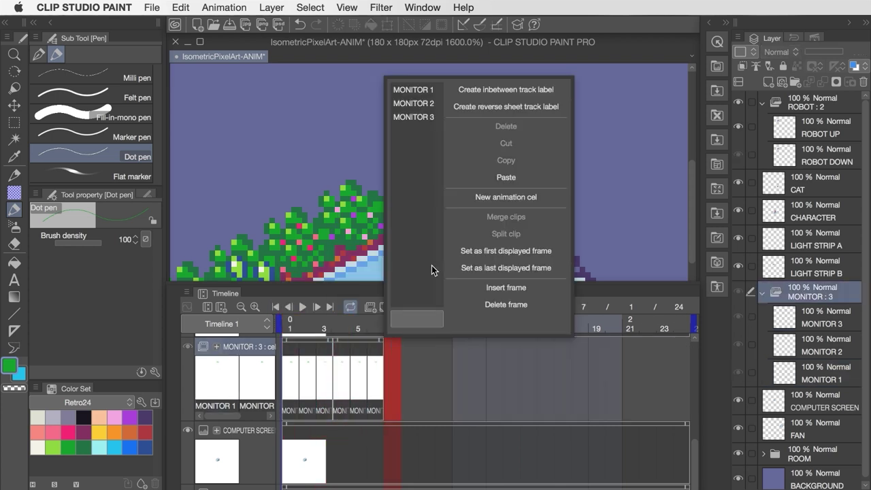
{"action": "left_click", "coordinate": [546, 178]}
{"action": "key", "text": "space"}
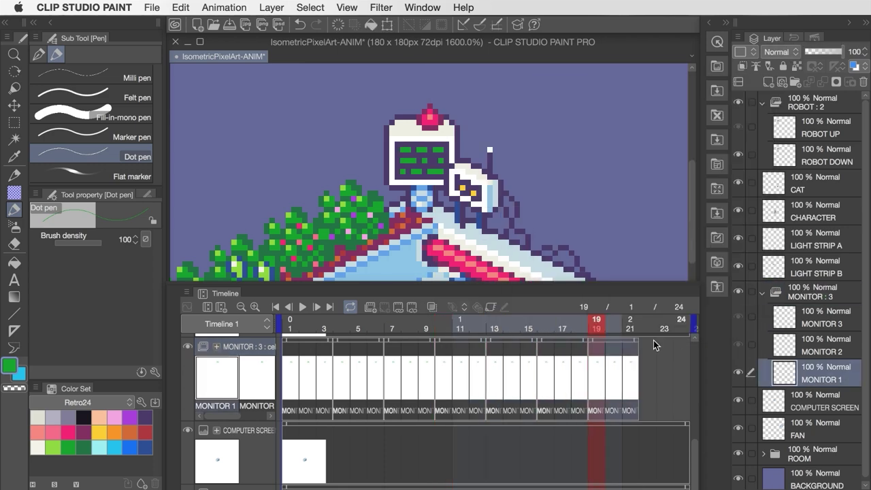
{"action": "left_click", "coordinate": [303, 307]}
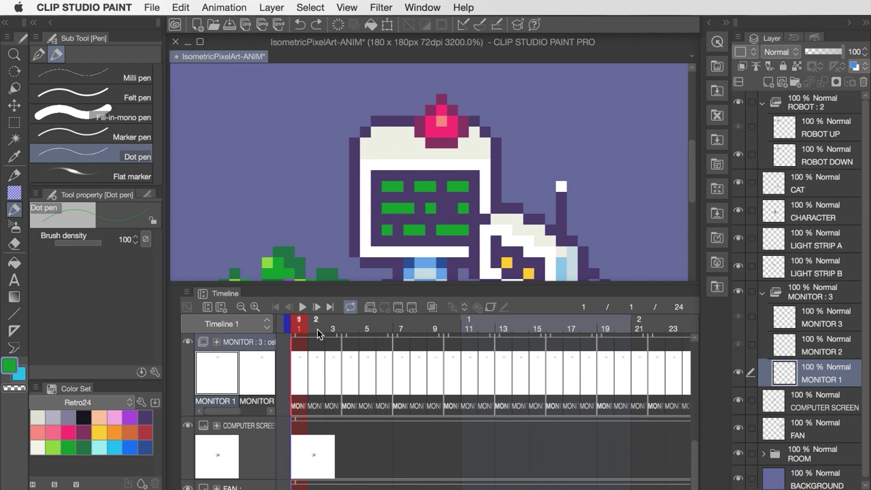
Make the monitor's top light paler pink on frames 2 and 3, then play the flicker.
{"action": "left_click", "coordinate": [317, 329]}
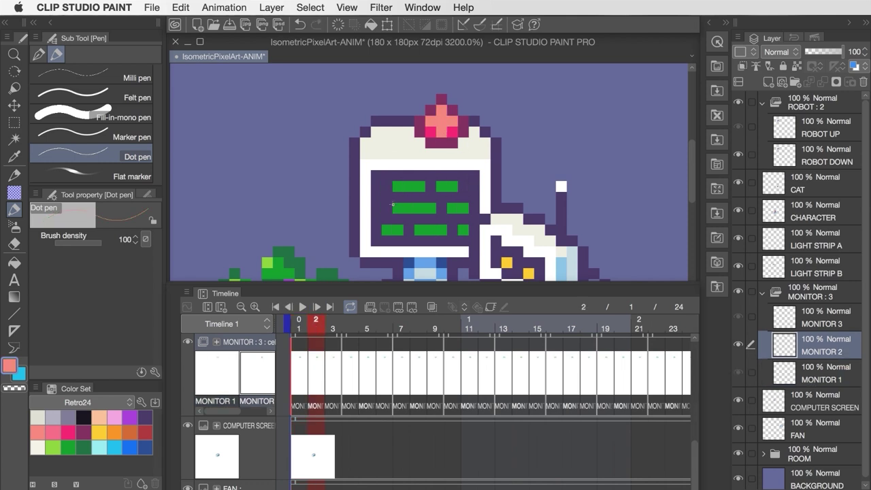
{"action": "left_click", "coordinate": [333, 329]}
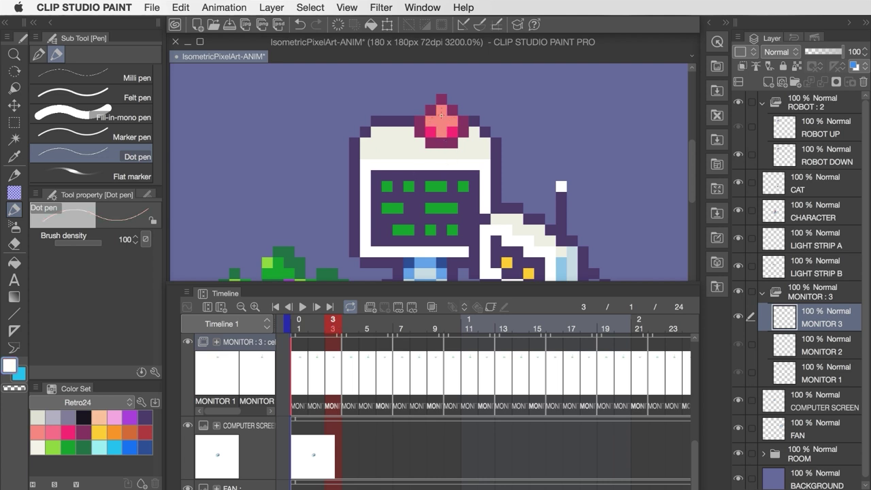
{"action": "left_click", "coordinate": [351, 328]}
{"action": "left_click", "coordinate": [367, 328]}
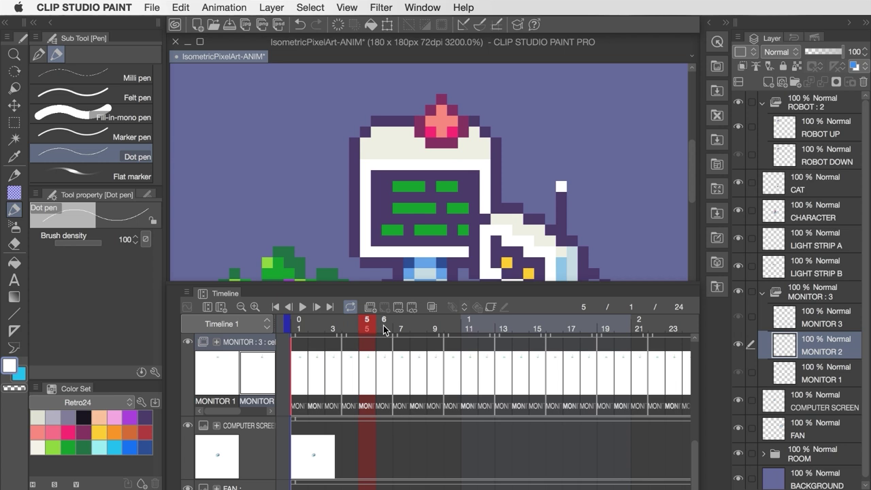
{"action": "left_click", "coordinate": [383, 326]}
{"action": "left_click", "coordinate": [300, 318]}
{"action": "left_click", "coordinate": [302, 307]}
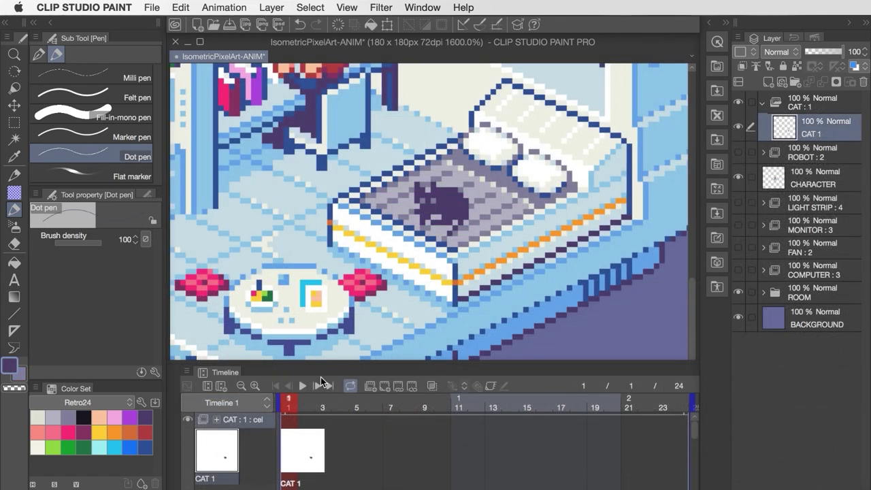
Add a new cat cel at frame 2 with the previous frame shown as onion skin.
{"action": "left_click", "coordinate": [317, 386]}
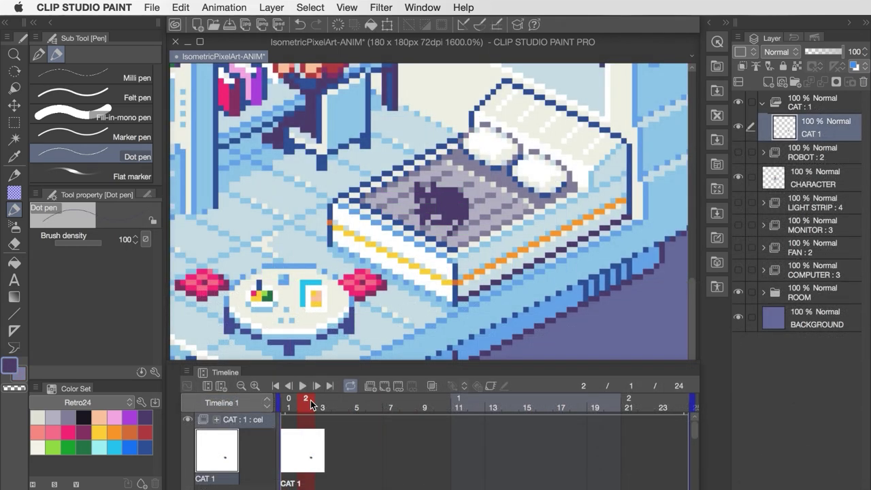
{"action": "left_click", "coordinate": [370, 386]}
{"action": "left_click", "coordinate": [432, 386]}
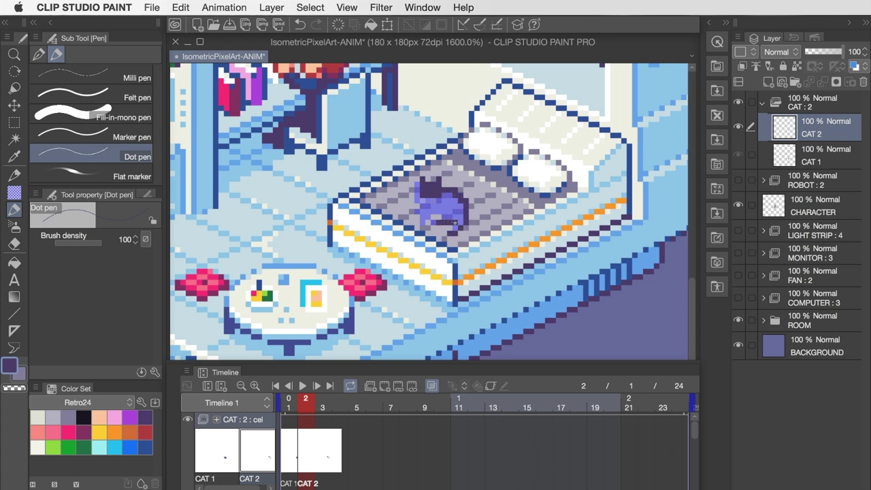
{"action": "key", "text": "x"}
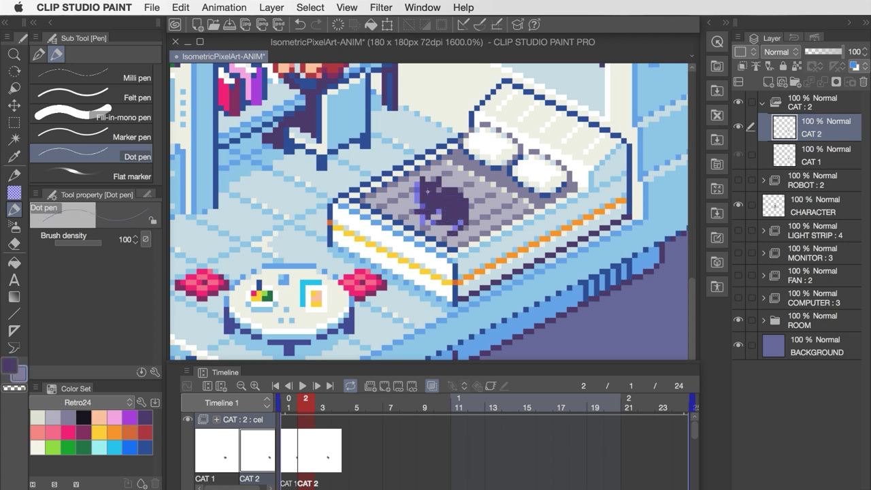
Draw the cat's next pose on a new cel at frame 3.
{"action": "left_click", "coordinate": [317, 385]}
{"action": "left_click", "coordinate": [385, 385]}
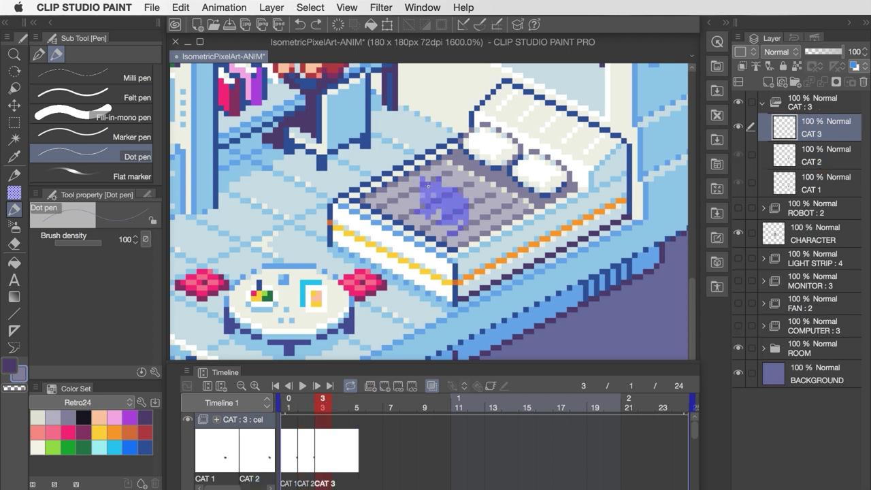
{"action": "mouse_move", "coordinate": [428, 186]}
{"action": "left_mouse_down"}
{"action": "mouse_move", "coordinate": [463, 207]}
{"action": "mouse_move", "coordinate": [452, 218]}
{"action": "left_mouse_up"}
{"action": "key", "text": "e"}
{"action": "key", "text": "p"}
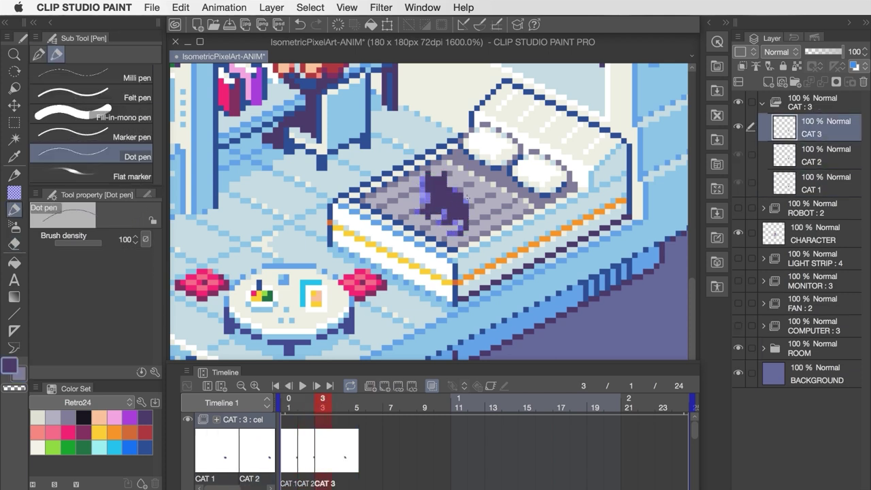
{"action": "left_click", "coordinate": [305, 407]}
{"action": "left_click", "coordinate": [322, 406]}
Draw and touch up the cat's frame 4 pose, then review the playback.
{"action": "left_click", "coordinate": [339, 407]}
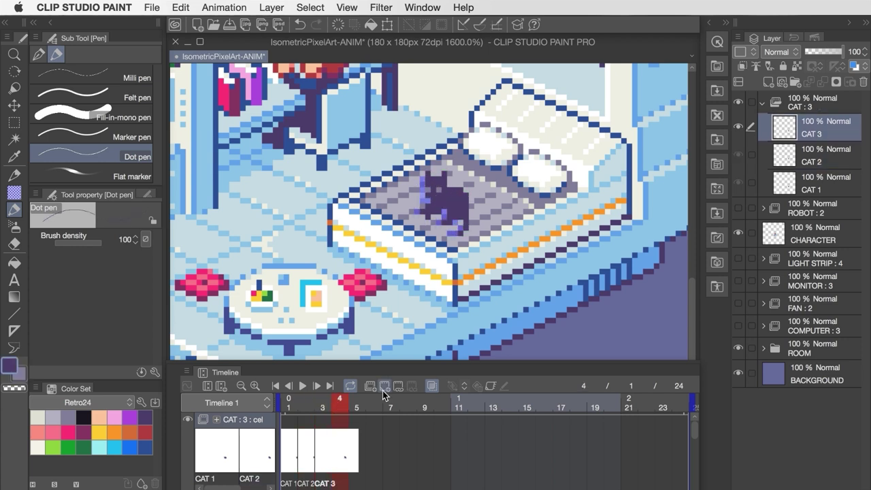
{"action": "left_click", "coordinate": [384, 386]}
{"action": "mouse_move", "coordinate": [419, 175]}
{"action": "left_mouse_down"}
{"action": "mouse_move", "coordinate": [436, 203]}
{"action": "mouse_move", "coordinate": [468, 208]}
{"action": "left_mouse_up"}
{"action": "key", "text": "e"}
{"action": "key", "text": "p"}
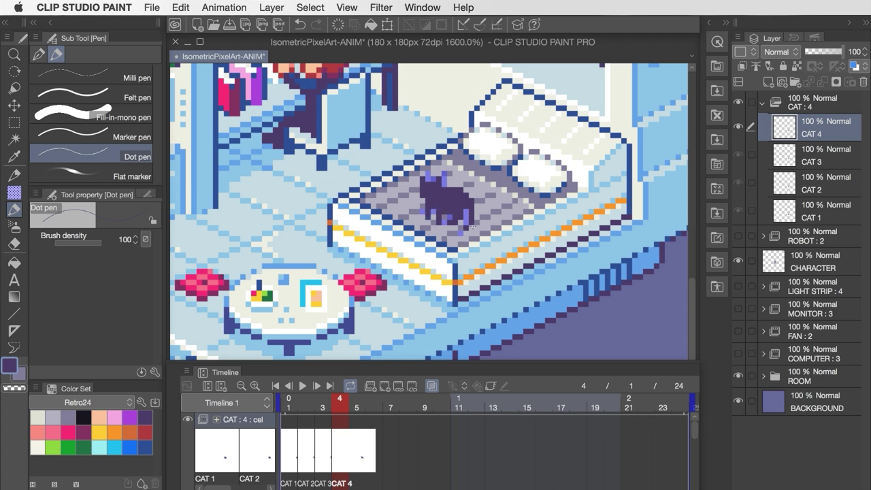
{"action": "key", "text": "e"}
{"action": "left_click", "coordinate": [432, 191]}
{"action": "key", "text": "p"}
{"action": "key", "text": "space"}
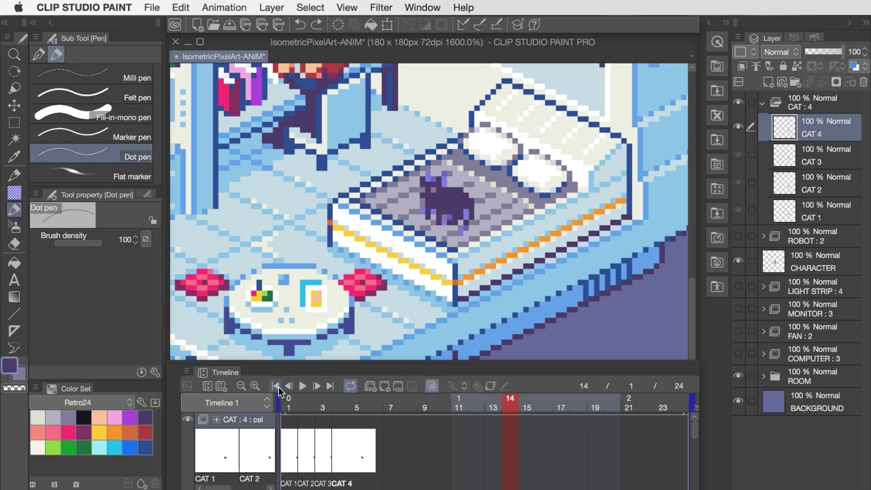
{"action": "key", "text": "space"}
Create the CAT 5 cel and draw the cat's frame 5 pose.
{"action": "left_click", "coordinate": [399, 386]}
{"action": "key", "text": "Return"}
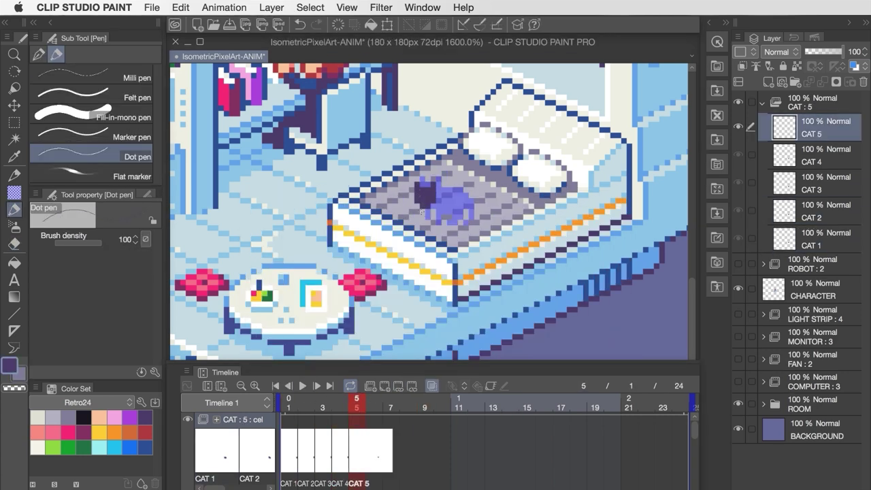
{"action": "left_click_drag", "start_coordinate": [421, 213], "coordinate": [446, 203]}
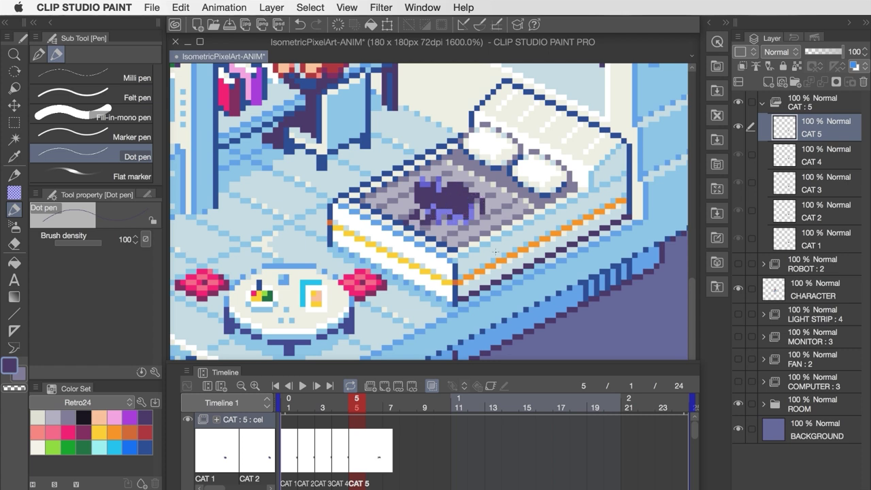
{"action": "key", "text": "e"}
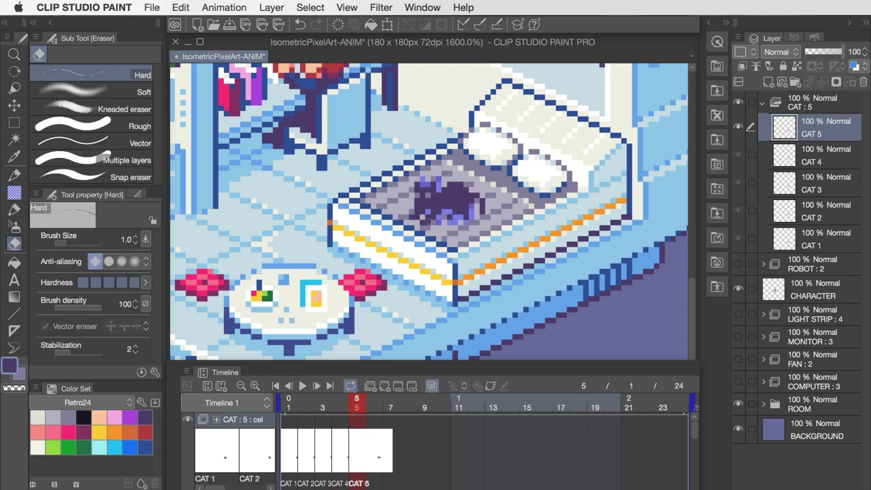
Draw the cat's head on a new frame 6 cel and preview the animation.
{"action": "left_click", "coordinate": [370, 386]}
{"action": "key", "text": "p"}
{"action": "left_click_drag", "start_coordinate": [416, 191], "coordinate": [432, 204]}
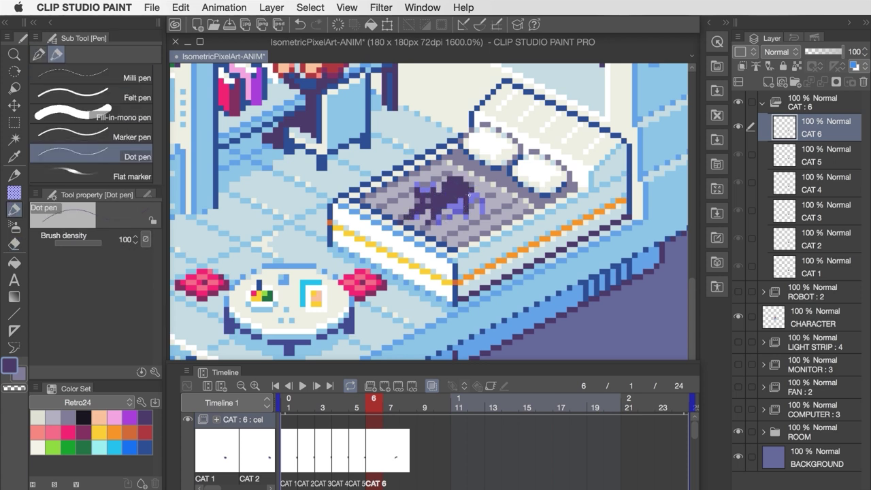
{"action": "left_click", "coordinate": [302, 386]}
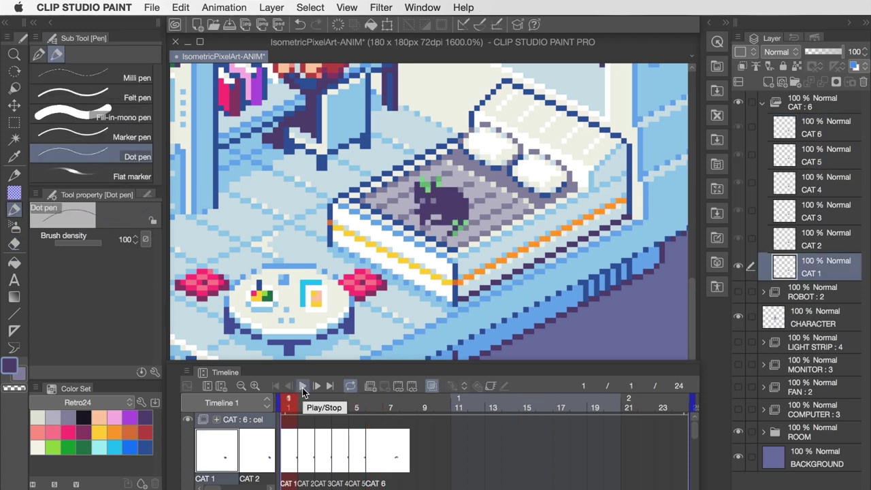
{"action": "left_click", "coordinate": [303, 385]}
Add cel CAT 7 at frame 7 and draw the cat's pose there.
{"action": "key", "text": "k"}
{"action": "left_click", "coordinate": [370, 407]}
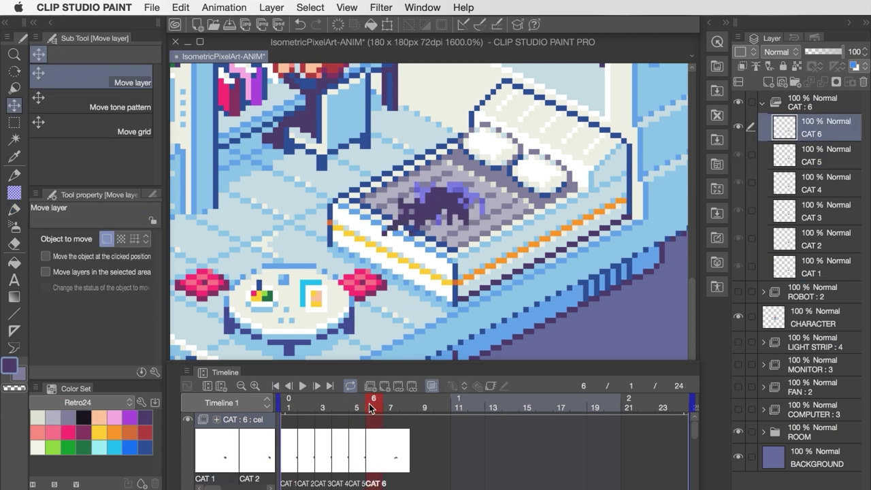
{"action": "left_click", "coordinate": [386, 406]}
{"action": "key", "text": "super+shift+n"}
{"action": "key", "text": "p"}
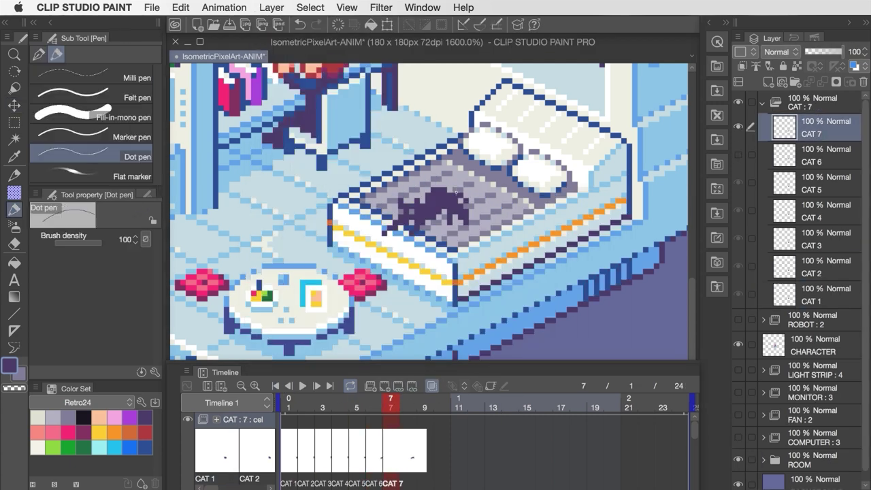
{"action": "key", "text": "e"}
{"action": "key", "text": "p"}
{"action": "key", "text": "k"}
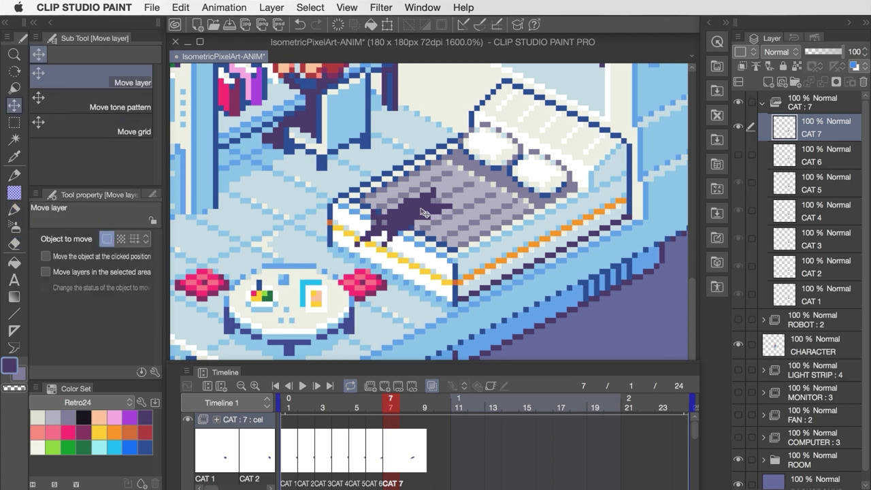
{"action": "left_click", "coordinate": [374, 406]}
{"action": "left_click", "coordinate": [392, 408]}
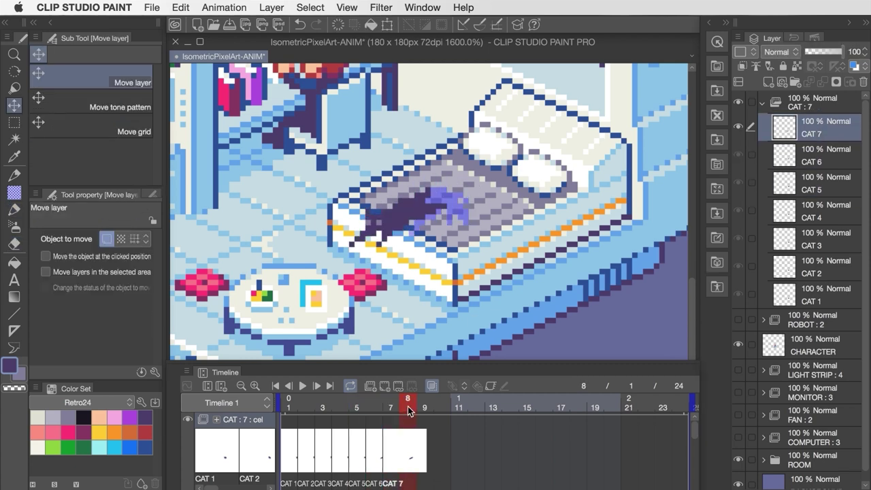
Add cel CAT 8 and shift the cat left and down toward the bed's edge.
{"action": "key", "text": "super+shift+n"}
{"action": "key", "text": "Return"}
{"action": "left_click_drag", "start_coordinate": [401, 229], "coordinate": [367, 245]}
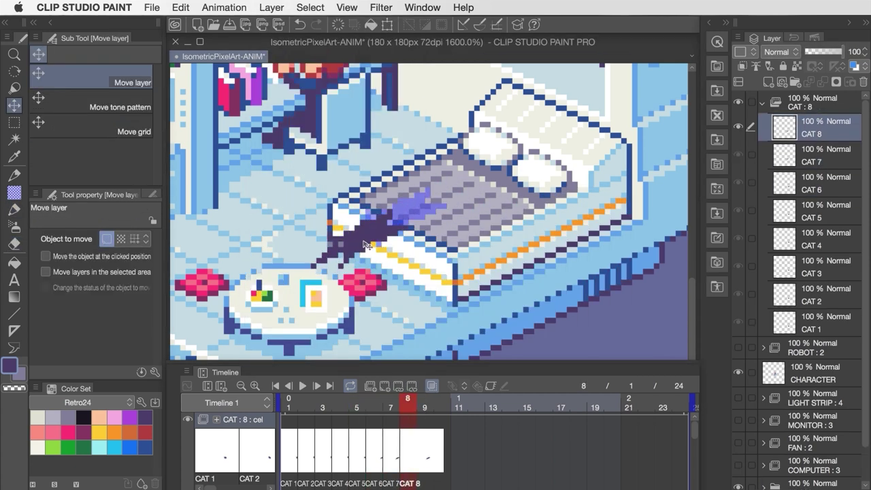
{"action": "key", "text": "p"}
{"action": "key", "text": "e"}
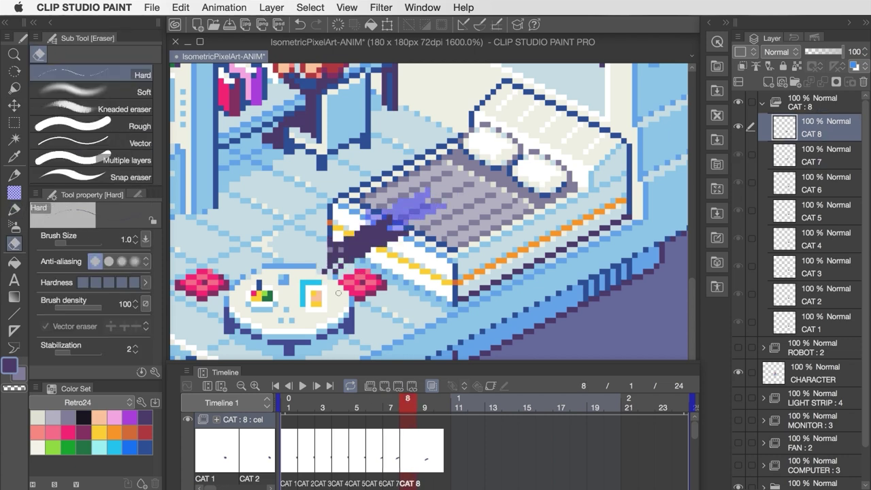
Add cel CAT 9 at frame 9 and draw the cat, comparing against frame 8.
{"action": "left_click", "coordinate": [271, 7]}
{"action": "left_click", "coordinate": [463, 33]}
{"action": "key", "text": "p"}
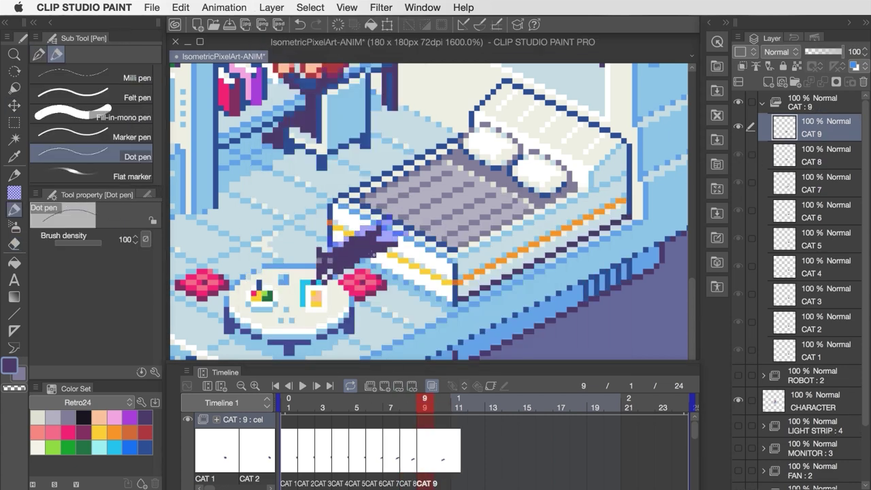
{"action": "key", "text": "e"}
{"action": "key", "text": "p"}
{"action": "key", "text": "e"}
{"action": "key", "text": "p"}
{"action": "key", "text": "e"}
{"action": "left_click", "coordinate": [408, 407]}
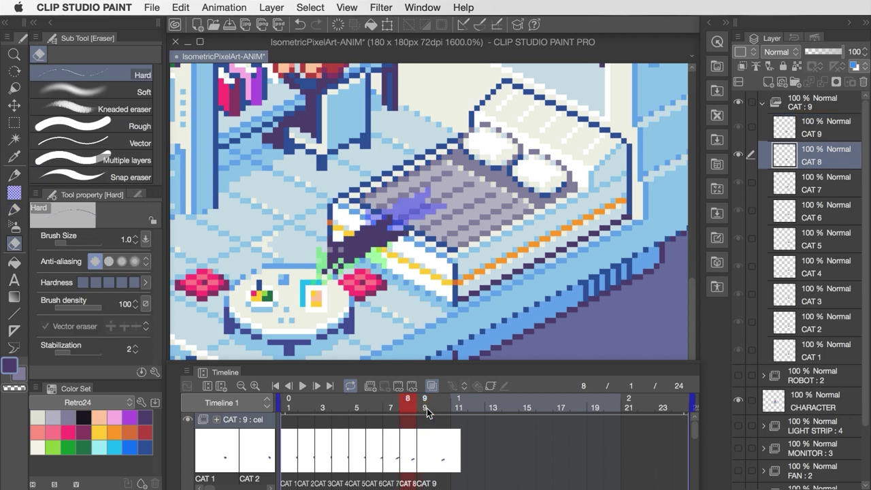
{"action": "left_click", "coordinate": [426, 406]}
{"action": "key", "text": "k"}
{"action": "left_click", "coordinate": [408, 407]}
{"action": "left_click", "coordinate": [424, 407]}
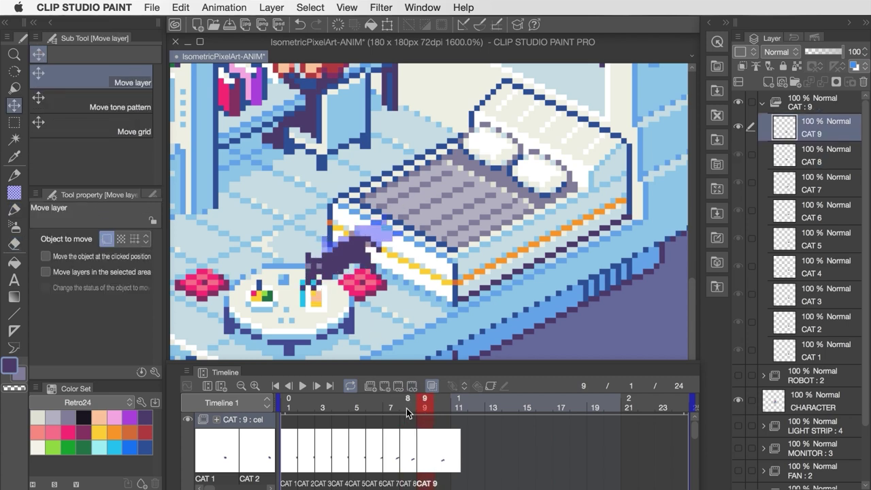
Add cel CAT 10 at frame 10 and draw the cat's pose.
{"action": "left_click", "coordinate": [437, 406]}
{"action": "left_click", "coordinate": [272, 7]}
{"action": "left_click", "coordinate": [463, 34]}
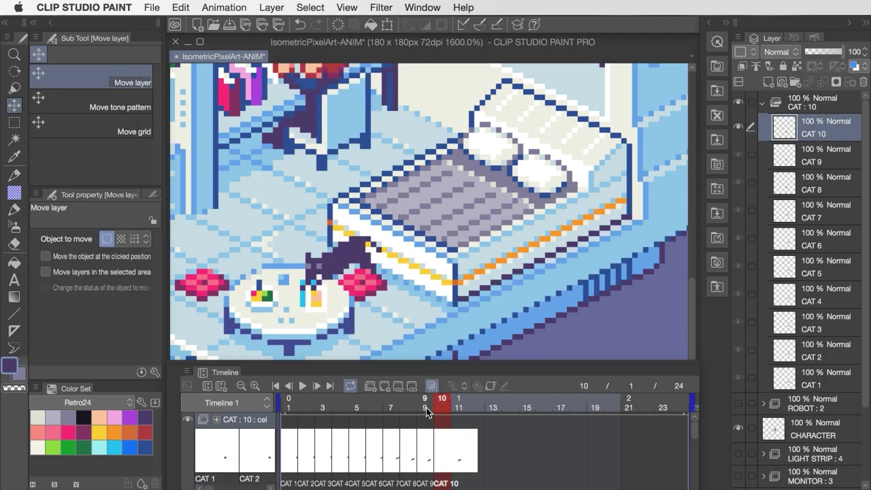
{"action": "key", "text": "p"}
{"action": "key", "text": "e"}
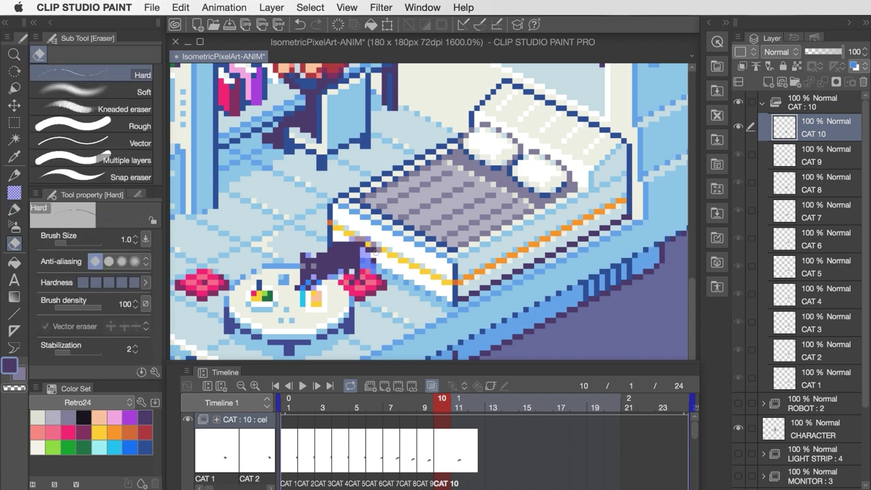
{"action": "key", "text": "p"}
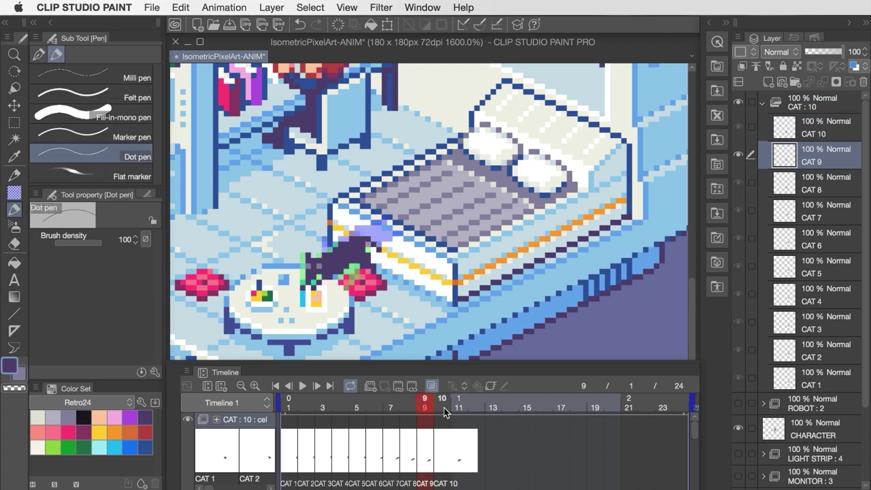
{"action": "key", "text": "e"}
Add cel CAT 11 at frame 11 and draw the cat, comparing with frame 10.
{"action": "left_click", "coordinate": [271, 8]}
{"action": "left_click", "coordinate": [281, 26]}
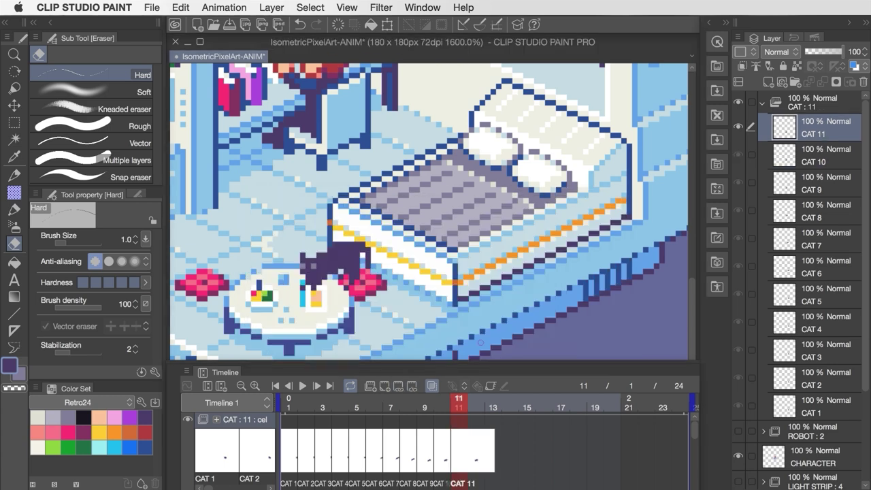
{"action": "key", "text": "p"}
{"action": "key", "text": "e"}
{"action": "key", "text": "p"}
{"action": "key", "text": "e"}
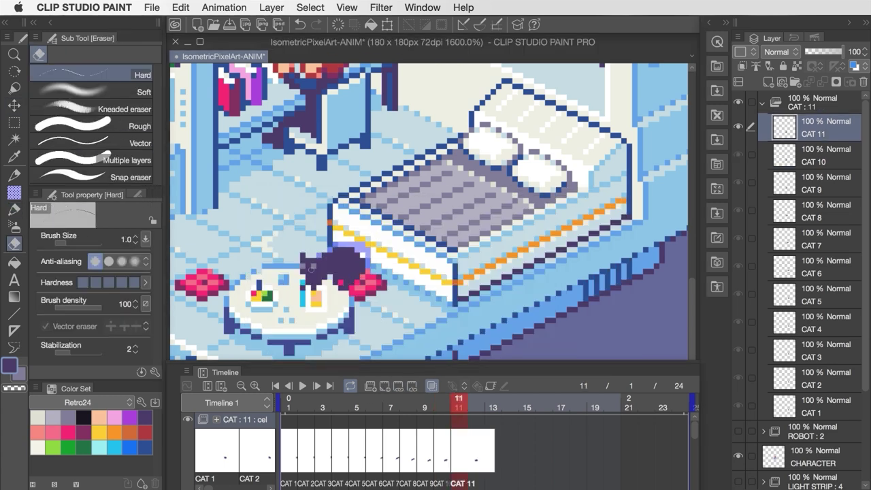
{"action": "key", "text": "k"}
{"action": "left_click", "coordinate": [442, 407]}
Nudge the cat slightly up on frame 11 and play the animation from frame 1.
{"action": "key", "text": "Right"}
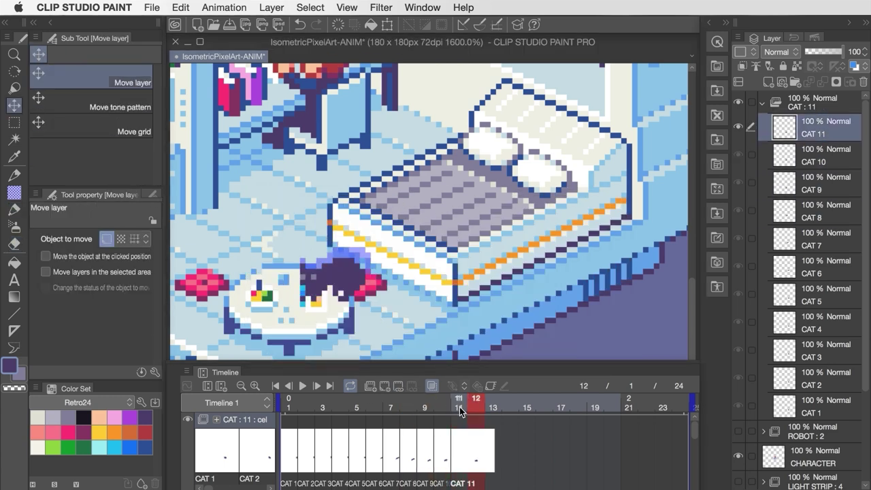
{"action": "key", "text": "p"}
{"action": "key", "text": "e"}
{"action": "key", "text": "k"}
{"action": "left_click_drag", "start_coordinate": [341, 282], "coordinate": [341, 273]}
{"action": "left_click", "coordinate": [303, 386]}
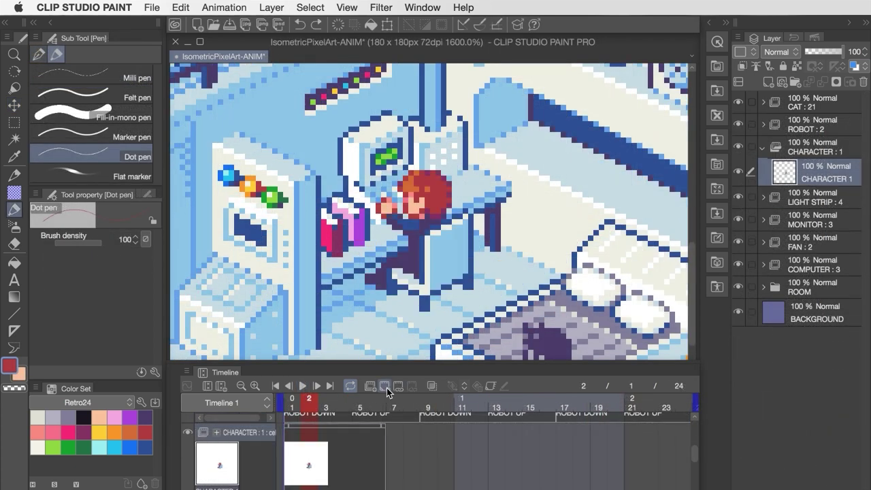
Duplicate the character drawing as CHARACTER 2 and assign it to frame 3.
{"action": "left_click", "coordinate": [718, 42]}
{"action": "left_click", "coordinate": [728, 146]}
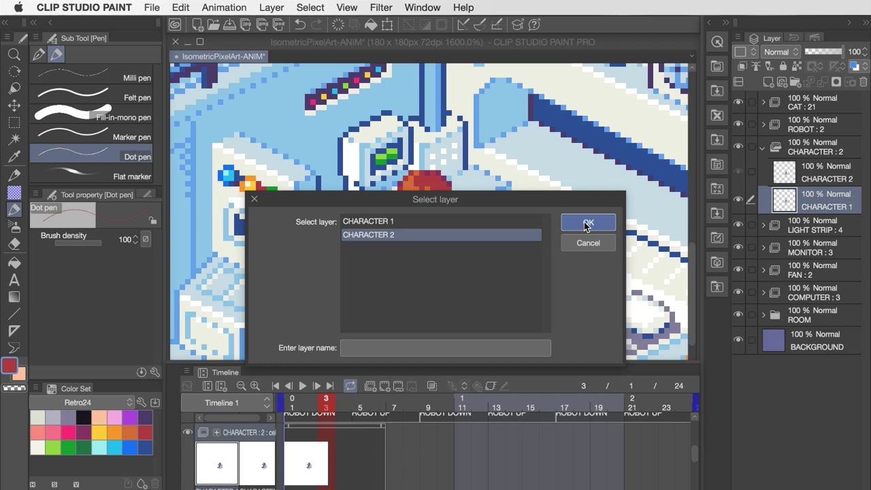
{"action": "left_click", "coordinate": [587, 222]}
{"action": "key", "text": "e"}
{"action": "key", "text": "p"}
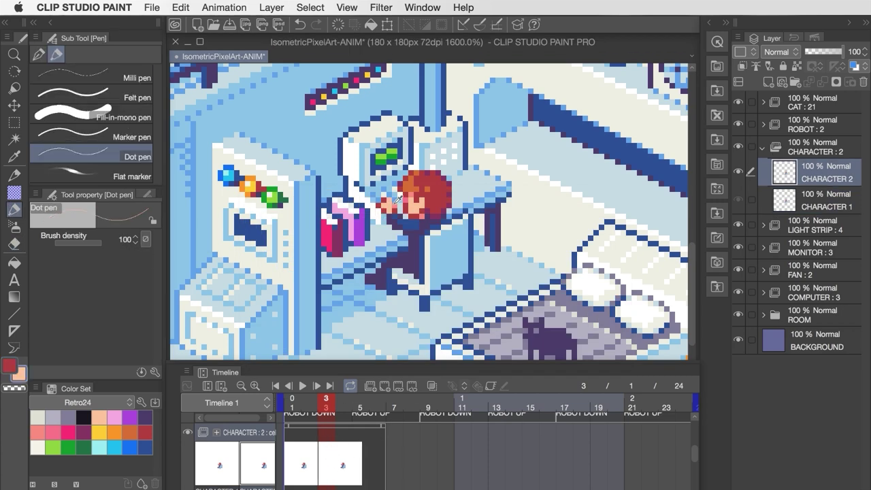
{"action": "left_click", "coordinate": [315, 403]}
{"action": "key", "text": "Right"}
Add a new CHARACTER 3 cel at frame 5 and draw the third hand pose in shirt blue.
{"action": "left_click", "coordinate": [271, 8]}
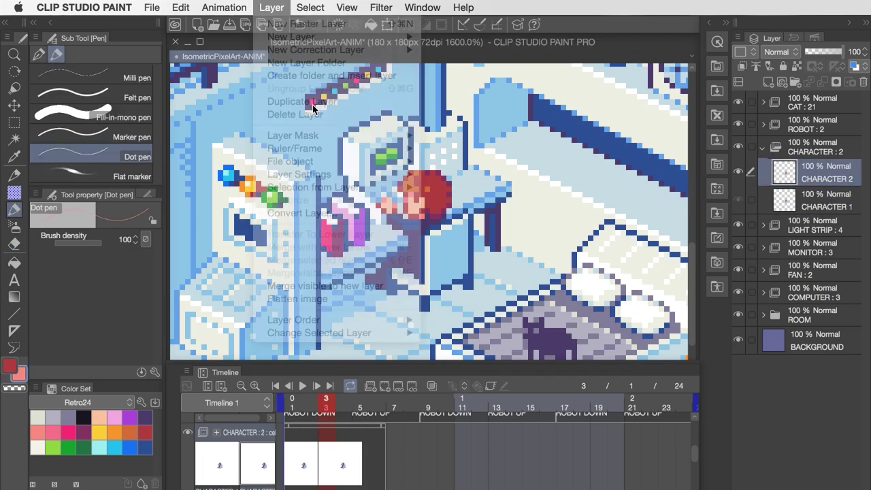
{"action": "left_click", "coordinate": [299, 88]}
{"action": "left_click", "coordinate": [572, 219]}
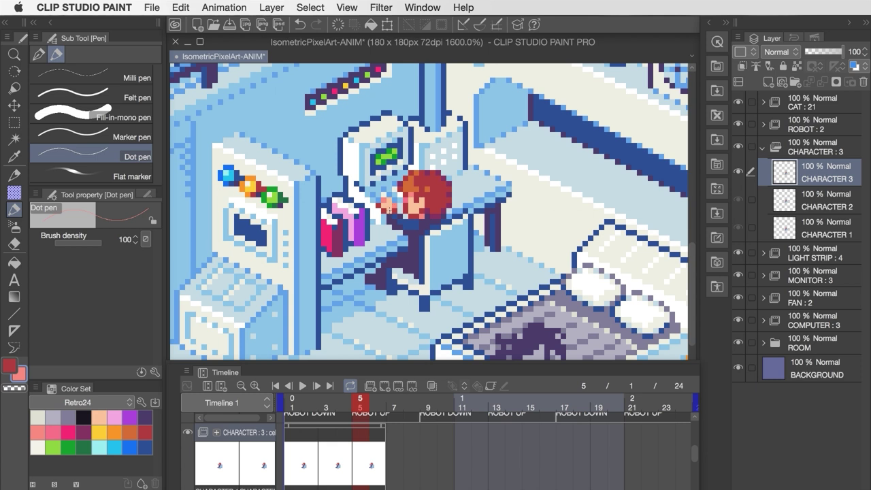
{"action": "key", "text": "x"}
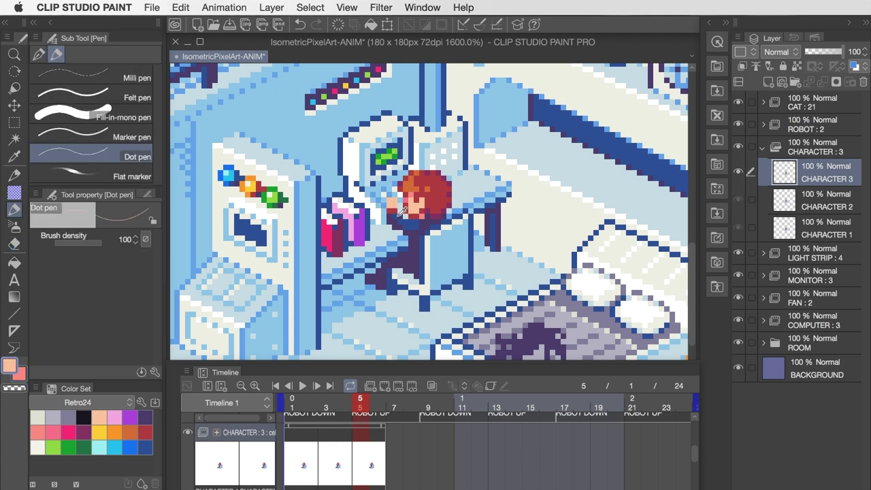
{"action": "left_click", "coordinate": [396, 214], "text": "alt"}
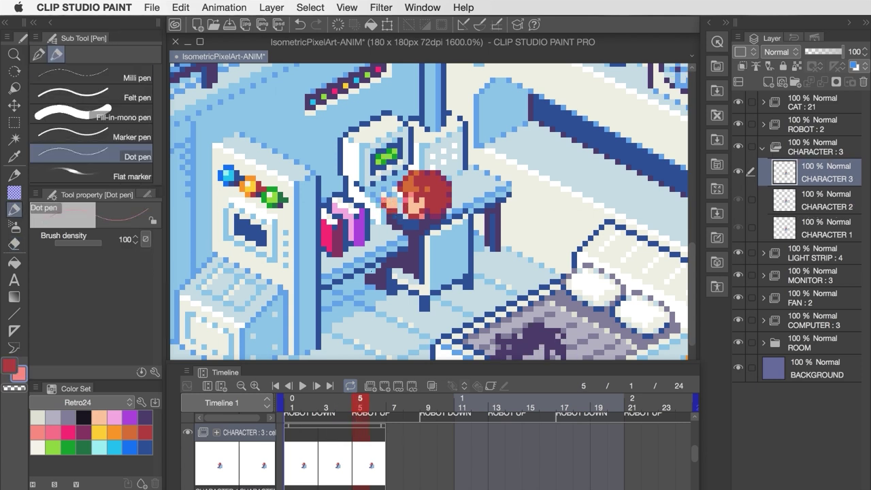
Paste the hand cels at frames 7, 13 and 19, then play the loop from frame 1.
{"action": "left_click", "coordinate": [328, 426]}
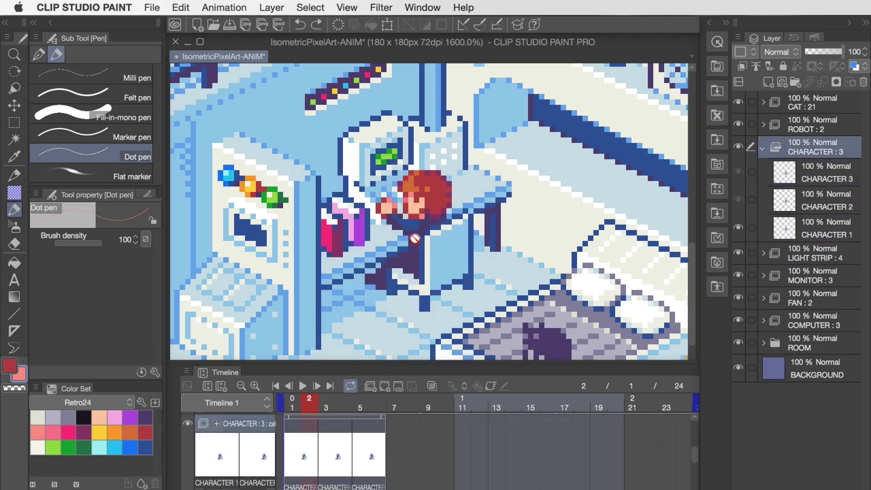
{"action": "left_click", "coordinate": [398, 422]}
{"action": "right_click", "coordinate": [398, 422]}
{"action": "left_click", "coordinate": [506, 254]}
{"action": "right_click", "coordinate": [496, 417]}
{"action": "left_click", "coordinate": [603, 253]}
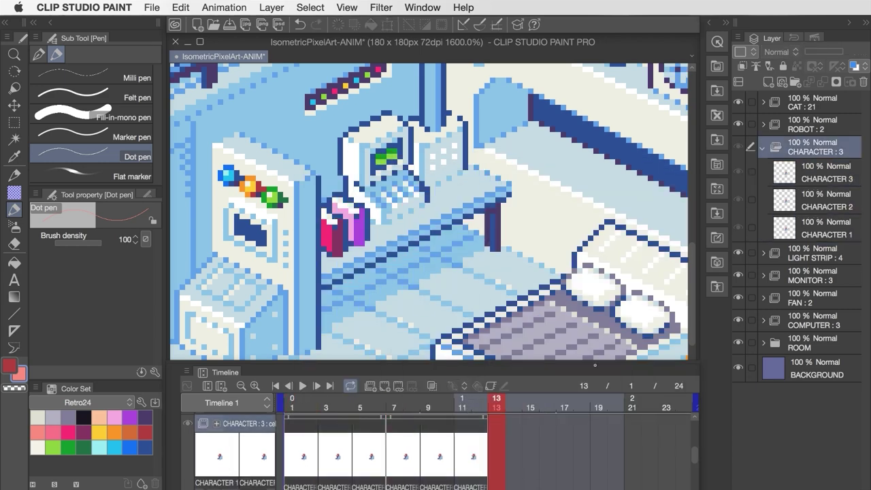
{"action": "right_click", "coordinate": [600, 422]}
{"action": "left_click", "coordinate": [711, 254]}
{"action": "left_click", "coordinate": [276, 386]}
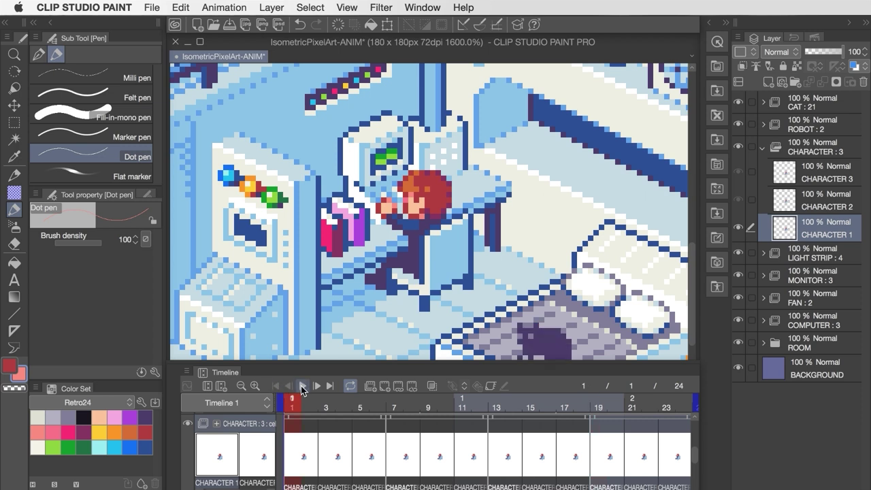
{"action": "left_click", "coordinate": [303, 386]}
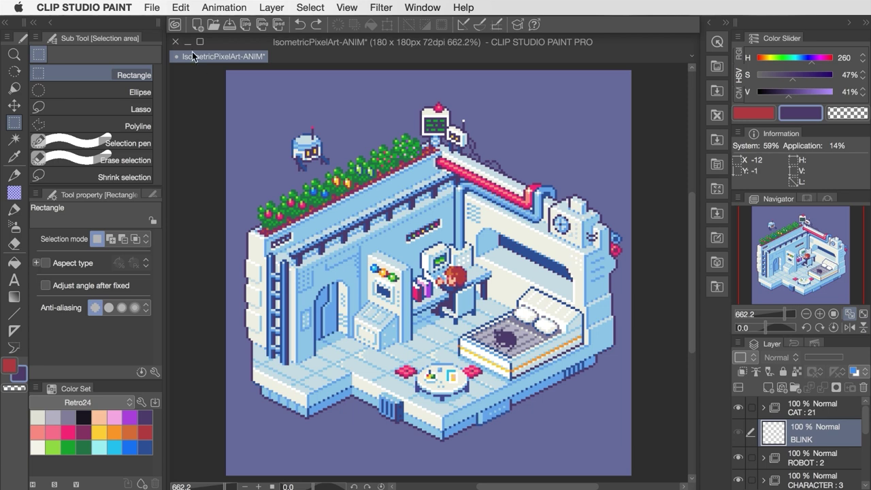
In Change Image Resolution, set the scale to 5 so the image becomes 900 × 900 px.
{"action": "left_click", "coordinate": [180, 7]}
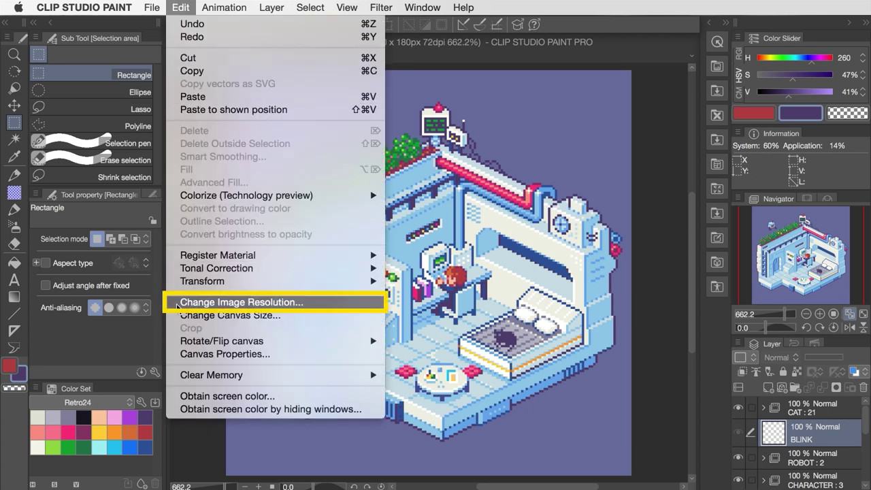
{"action": "left_click", "coordinate": [313, 307]}
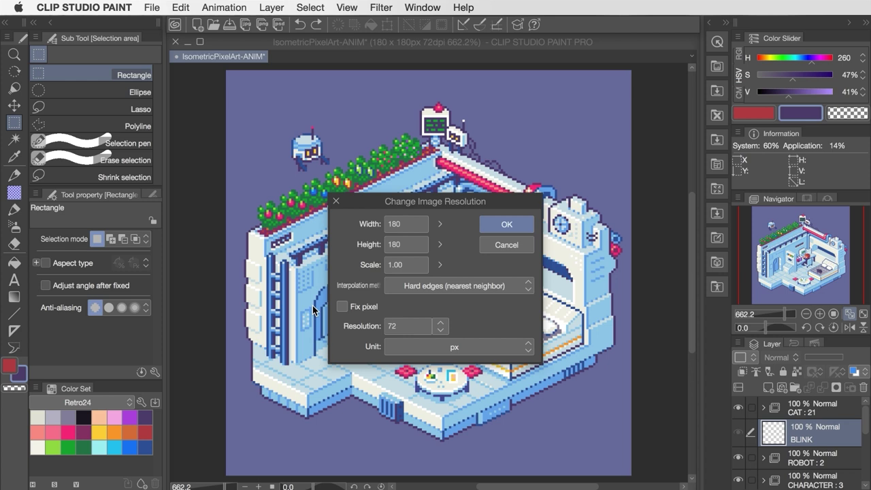
{"action": "left_click", "coordinate": [417, 263]}
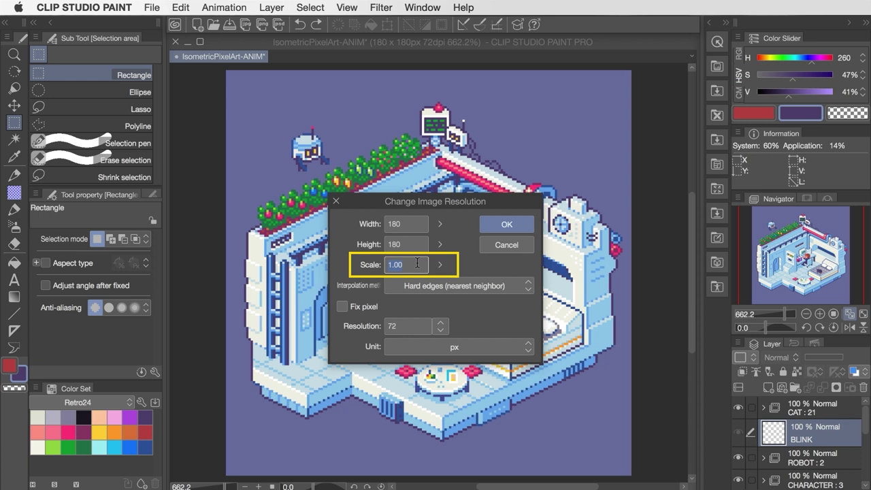
{"action": "type", "text": "2"}
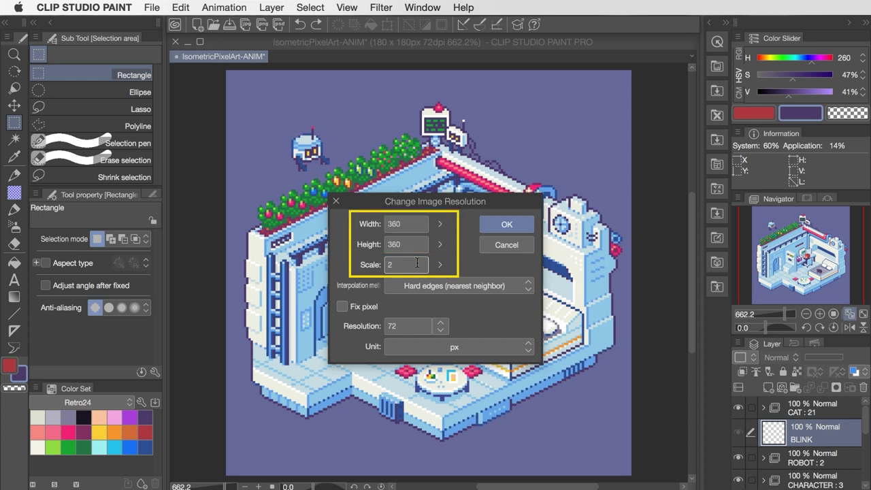
{"action": "type", "text": "3"}
{"action": "type", "text": "4"}
{"action": "key", "text": "BackSpace"}
{"action": "type", "text": "5"}
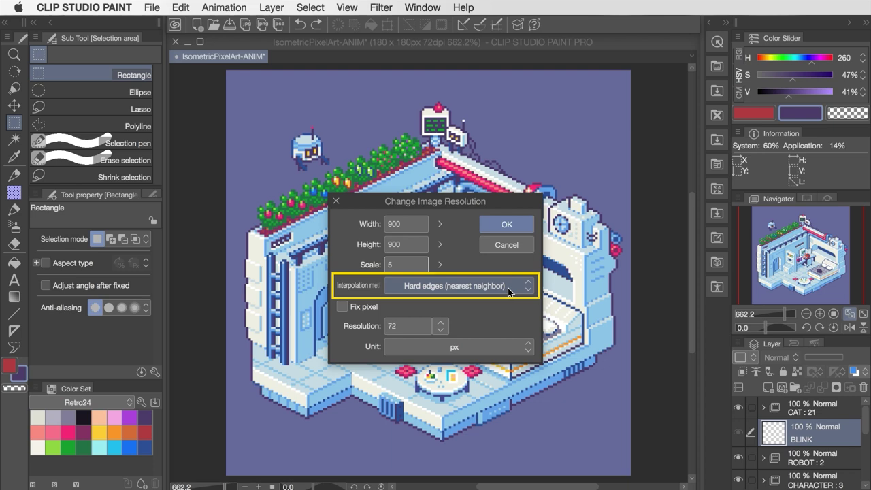
Apply the 5x enlargement to 900 × 900 px and verify pixel size with a 5×5 test selection.
{"action": "left_click", "coordinate": [507, 225]}
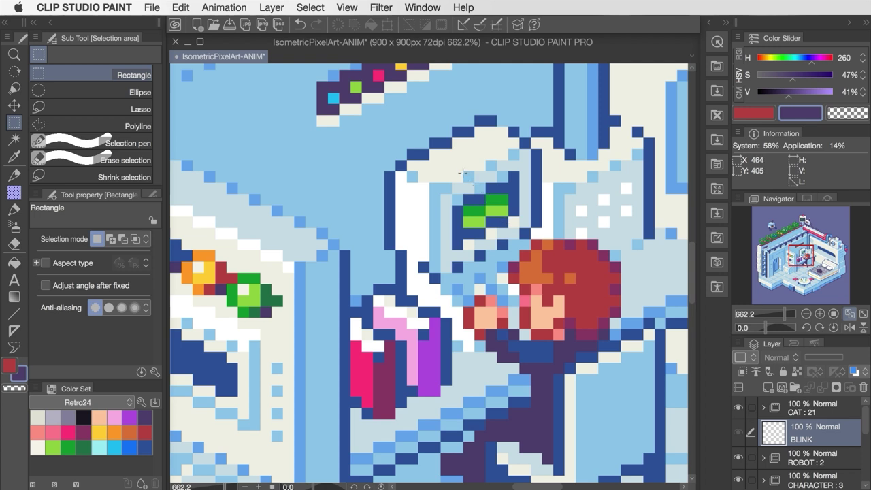
{"action": "left_click_drag", "start_coordinate": [465, 173], "coordinate": [473, 180]}
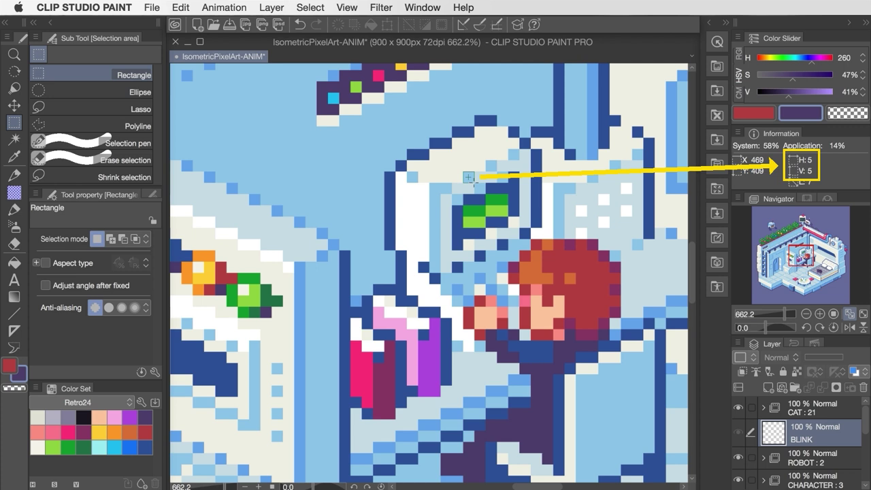
{"action": "left_click_drag", "start_coordinate": [473, 181], "coordinate": [474, 181]}
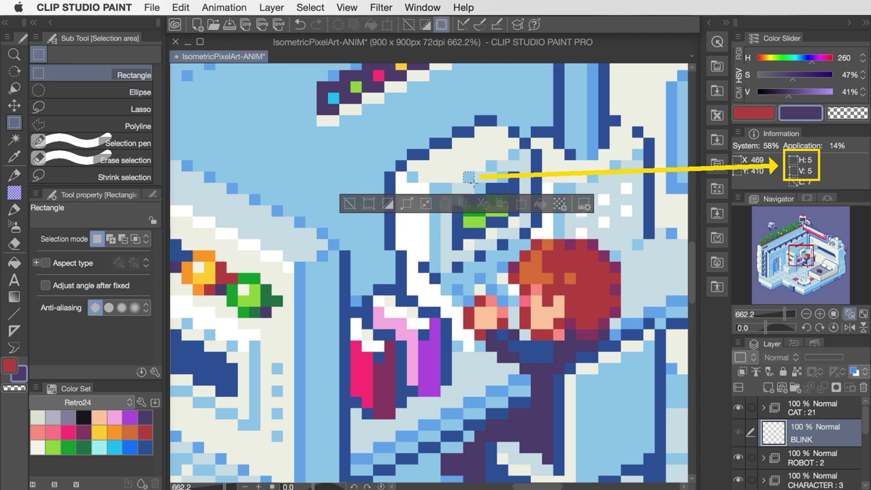
{"action": "left_click", "coordinate": [473, 183]}
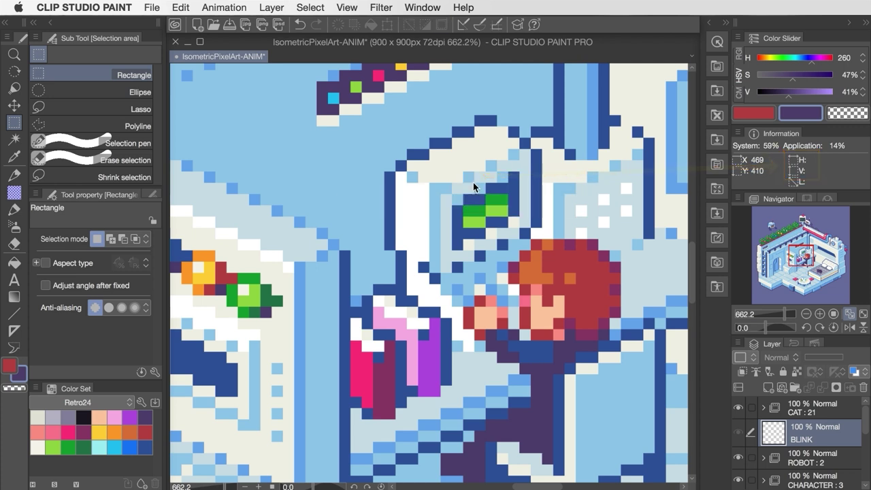
Export frames 1–24 as an animated GIF at 900 px width and 10 fps.
{"action": "left_click", "coordinate": [151, 7]}
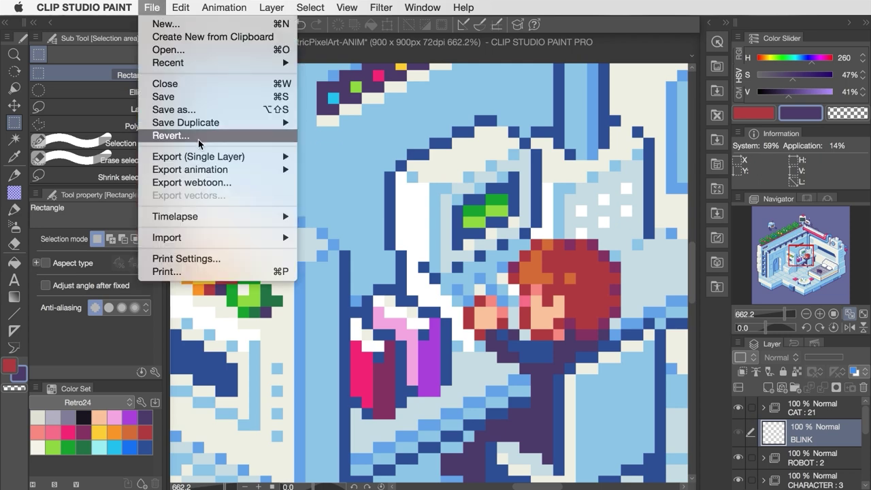
{"action": "mouse_move", "coordinate": [208, 174]}
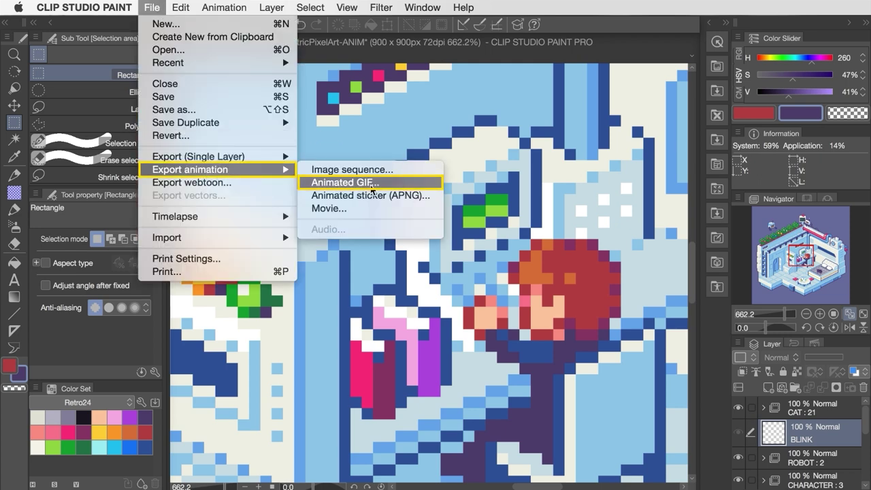
{"action": "left_click", "coordinate": [371, 184]}
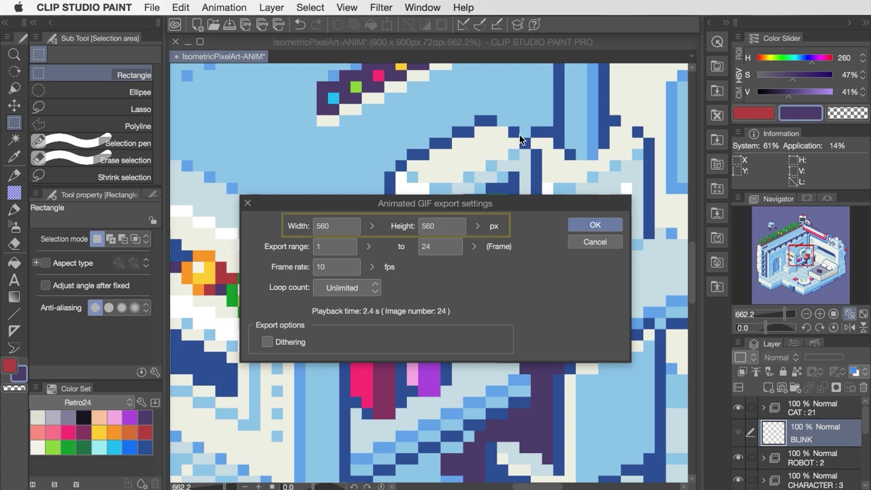
{"action": "double_click", "coordinate": [341, 227]}
{"action": "type", "text": "90"}
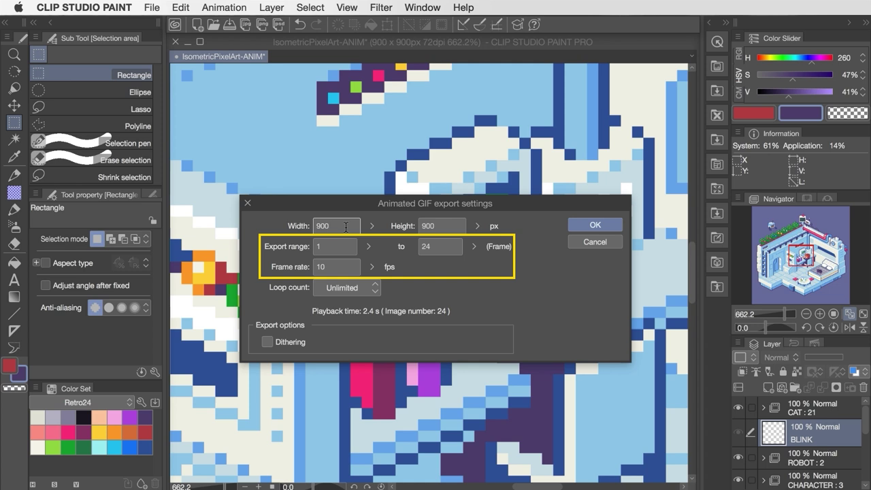
{"action": "type", "text": "0"}
{"action": "left_click", "coordinate": [594, 225]}
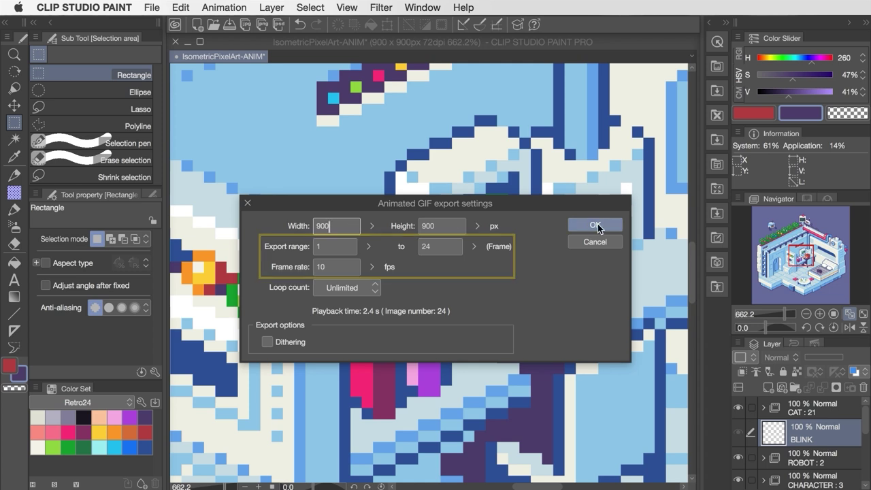